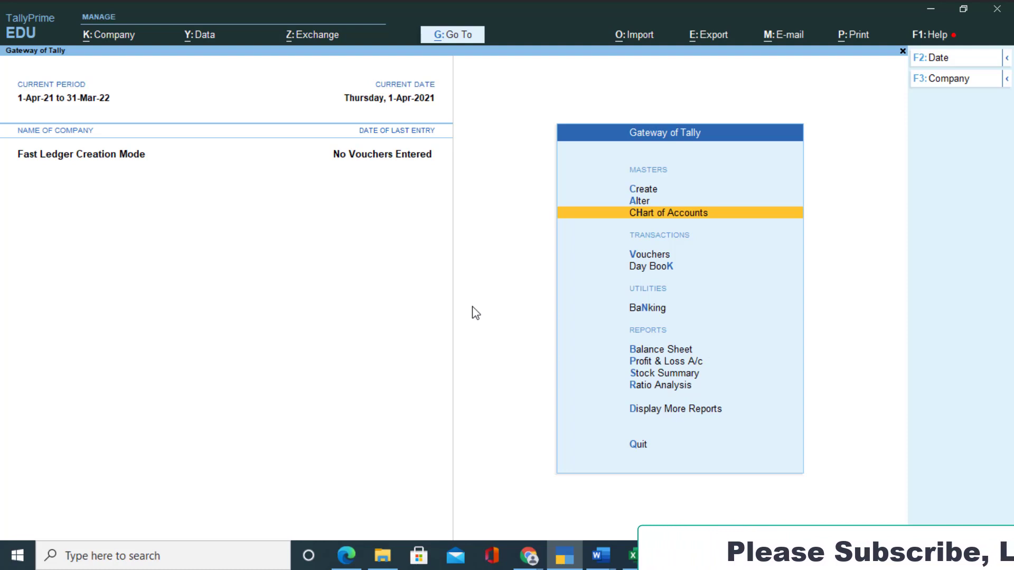
Step: Start creating a new ledger and name it Loan From HDFC, leaving the alias and notes blank
{"action": "key", "text": "Up"}
{"action": "key", "text": "Up"}
{"action": "key", "text": "Return"}
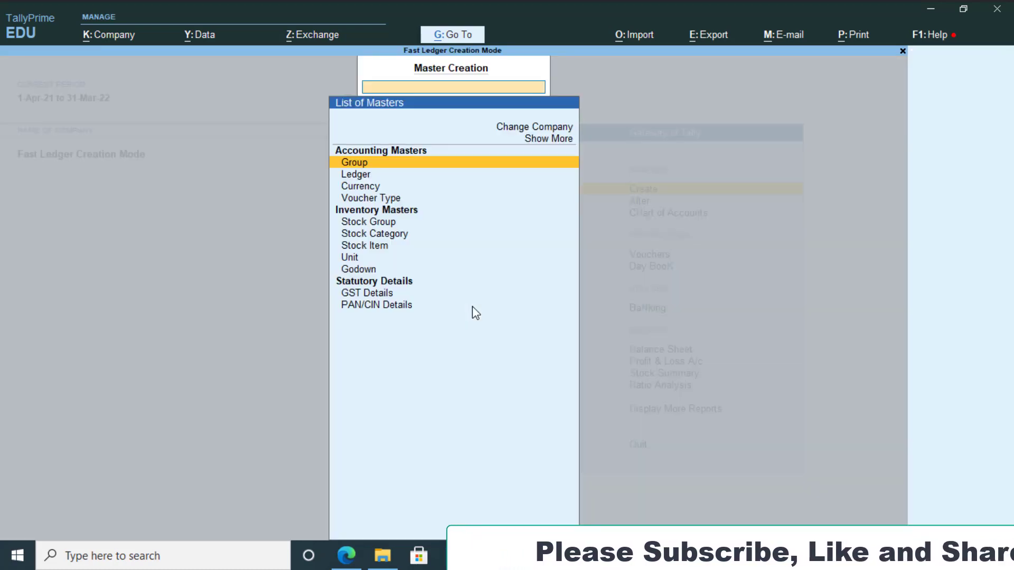
{"action": "key", "text": "Down"}
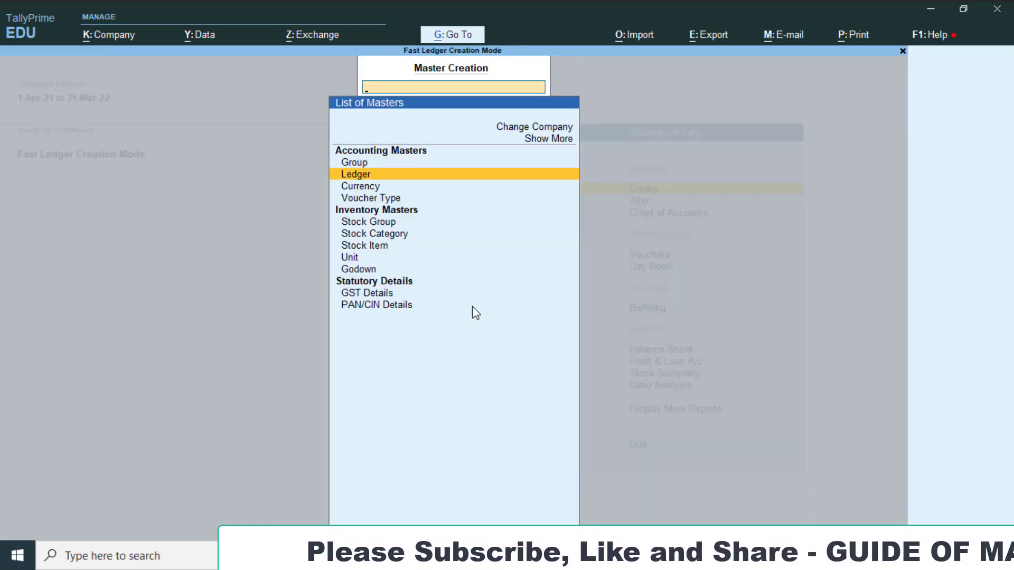
{"action": "key", "text": "Return"}
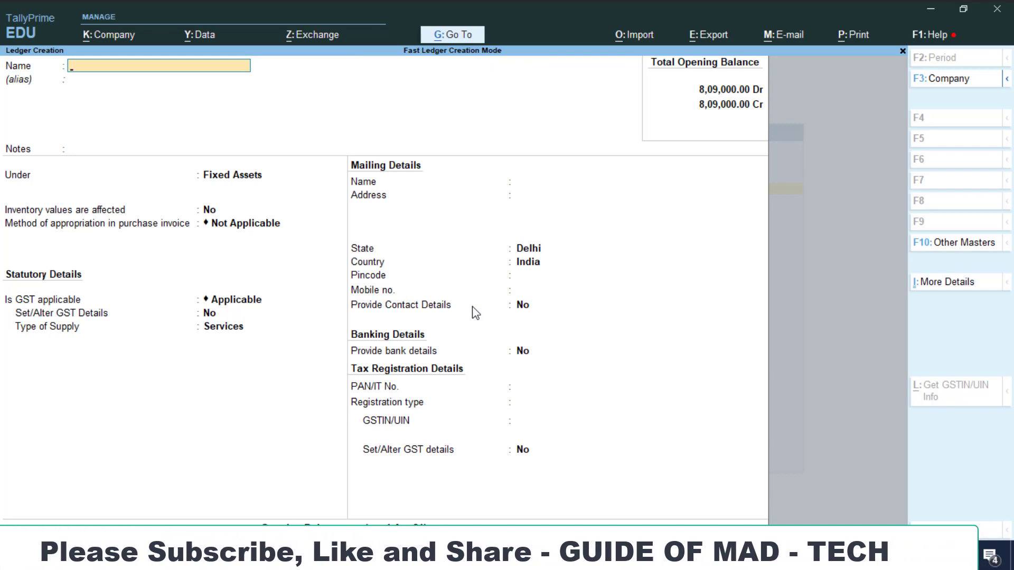
{"action": "type", "text": "Loa"}
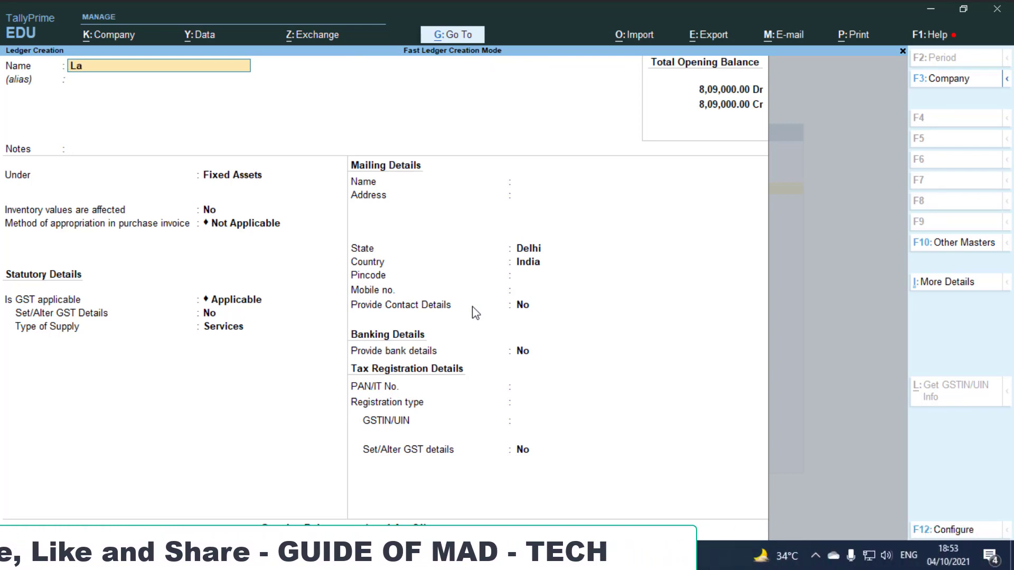
{"action": "key", "text": "BackSpace"}
{"action": "type", "text": "oan From "}
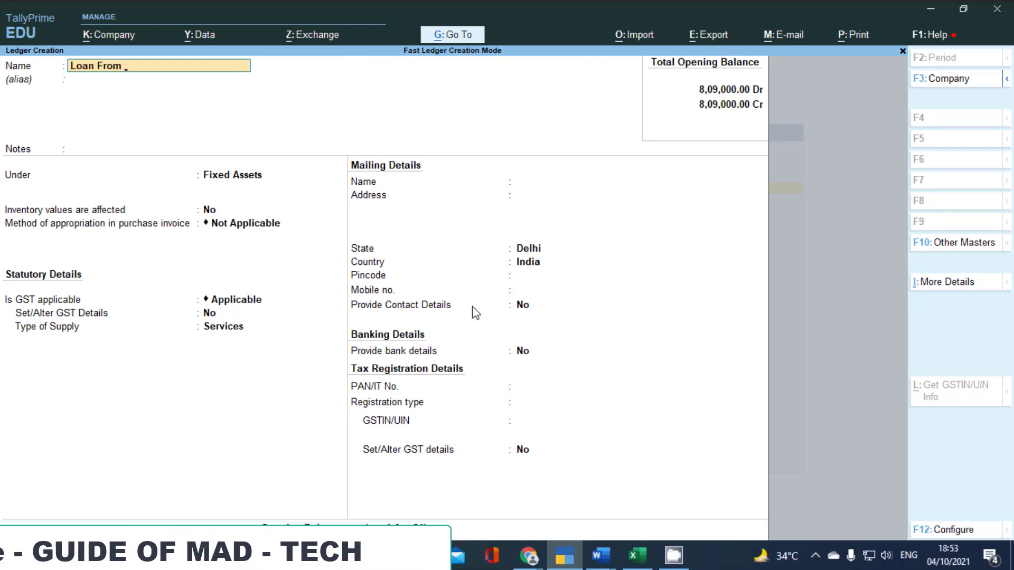
{"action": "type", "text": "HDFC"}
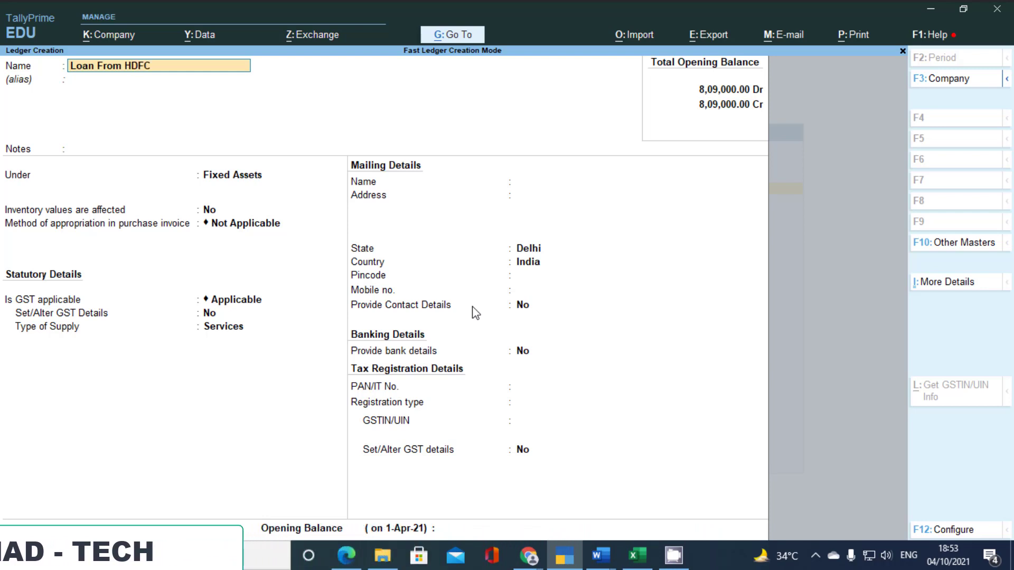
{"action": "key", "text": "Return"}
{"action": "key", "text": "Return"}
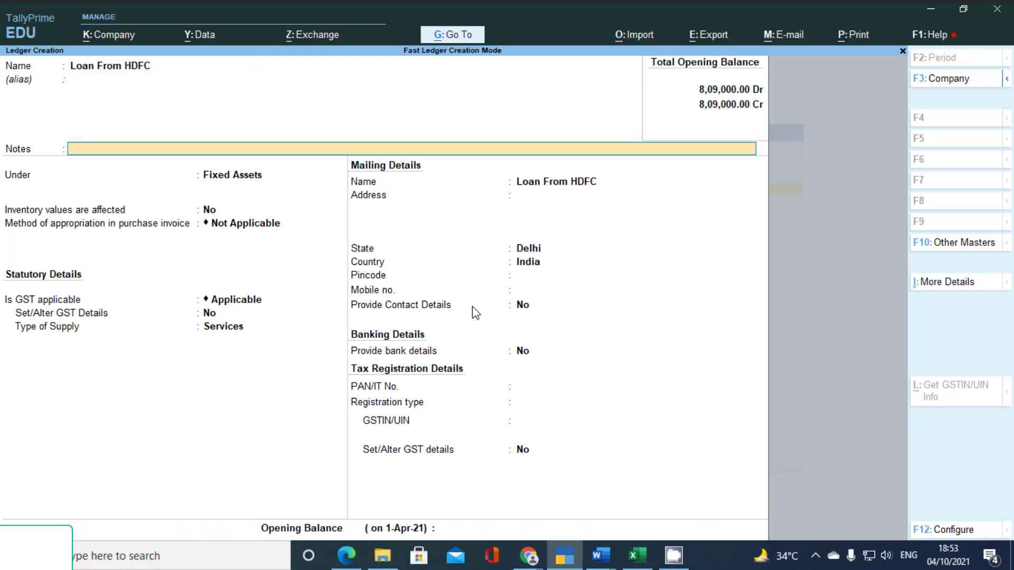
{"action": "key", "text": "Return"}
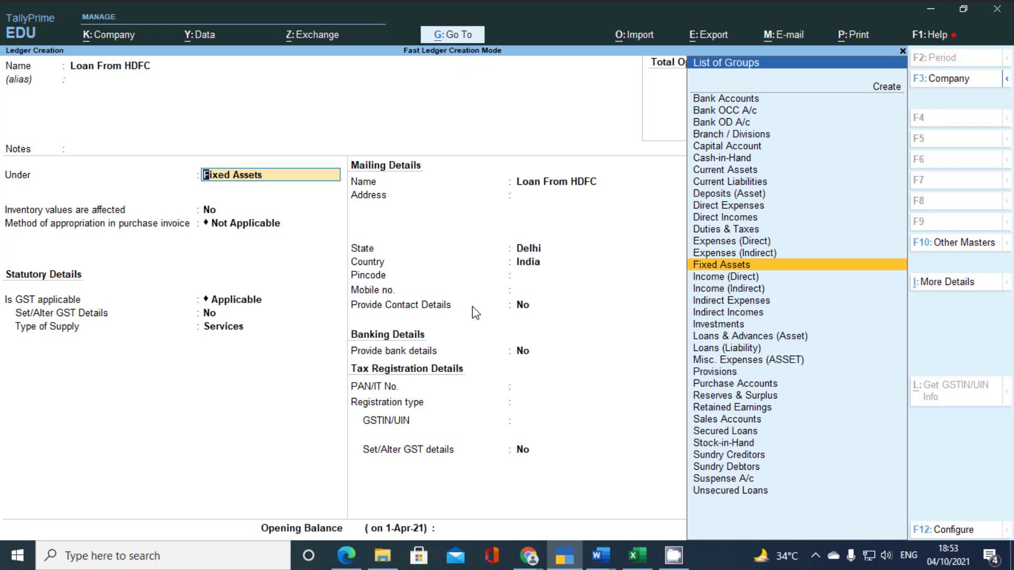
Step: Assign the new ledger to the Secured Loans group
{"action": "type", "text": "C"}
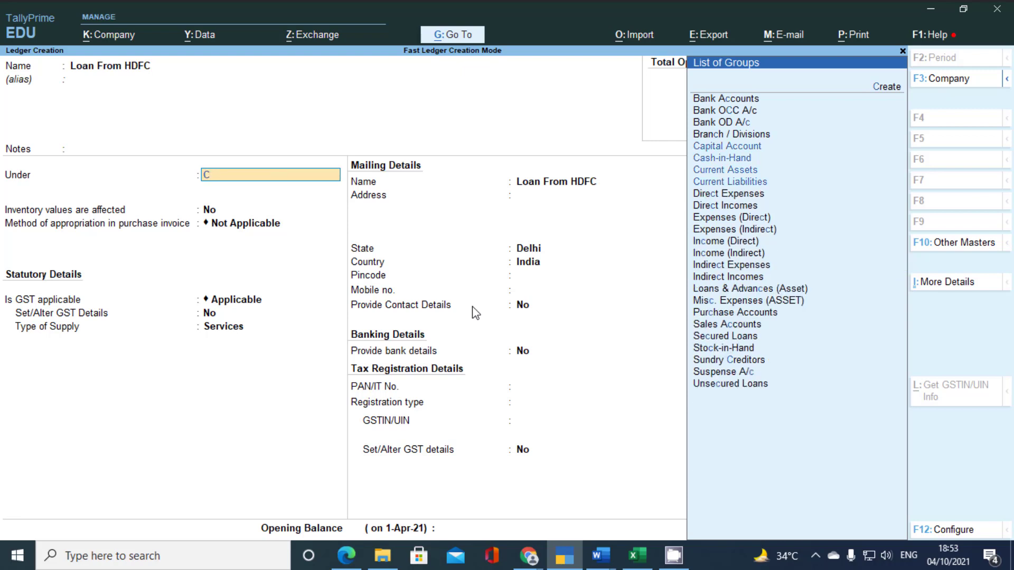
{"action": "key", "text": "BackSpace"}
{"action": "type", "text": "L"}
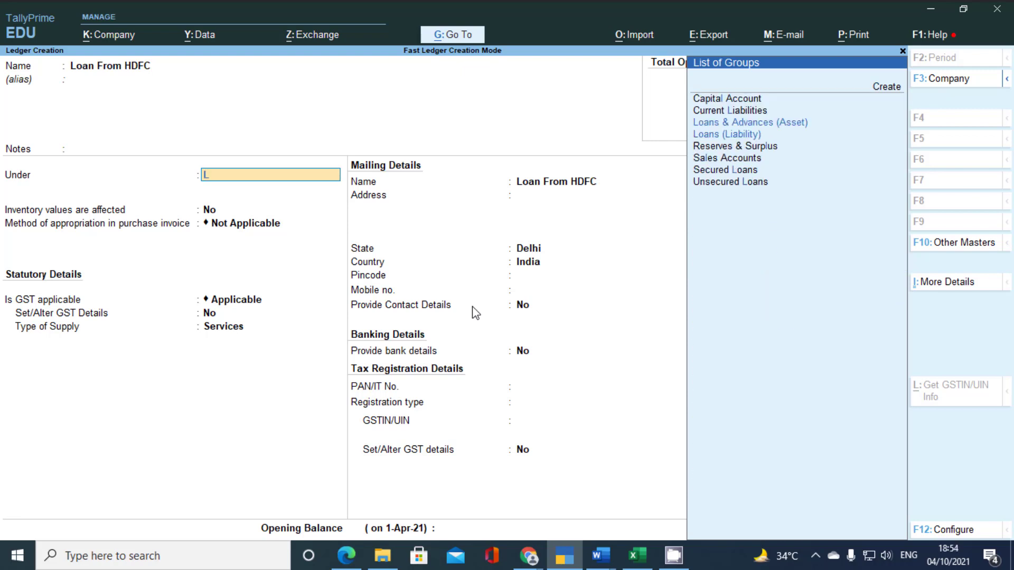
{"action": "key", "text": "BackSpace"}
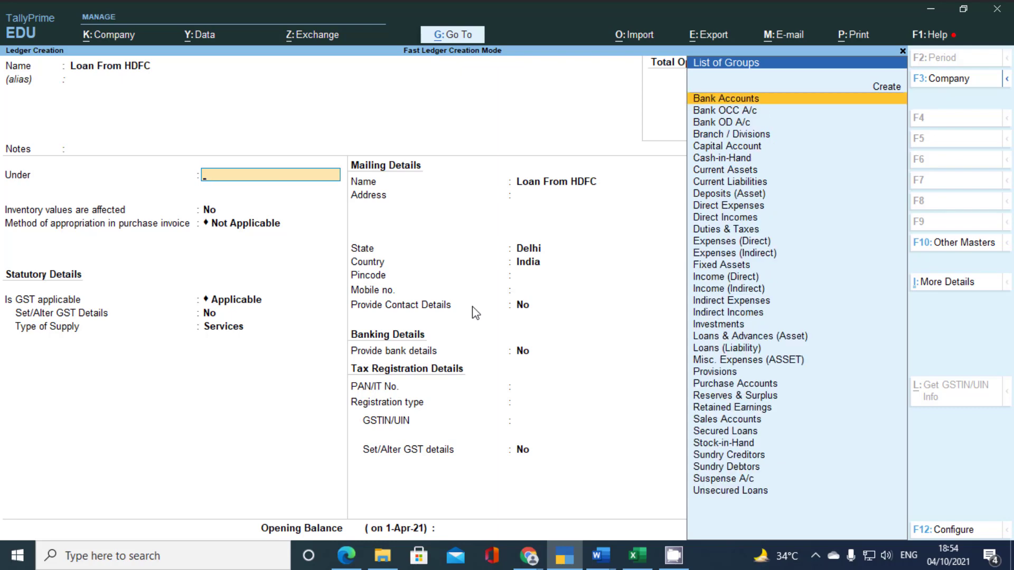
{"action": "type", "text": "U"}
{"action": "key", "text": "BackSpace"}
{"action": "type", "text": "Se"}
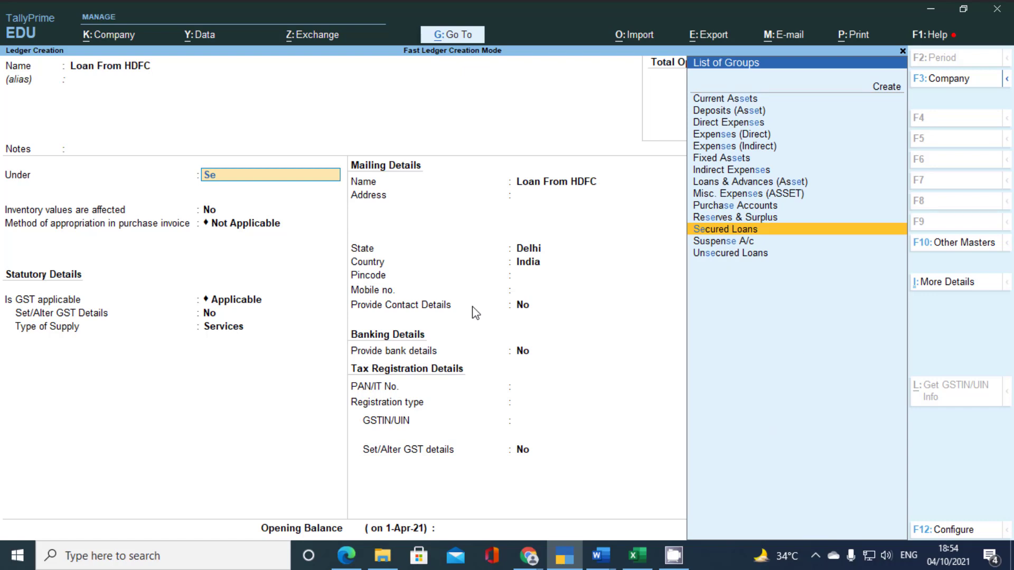
{"action": "key", "text": "BackSpace"}
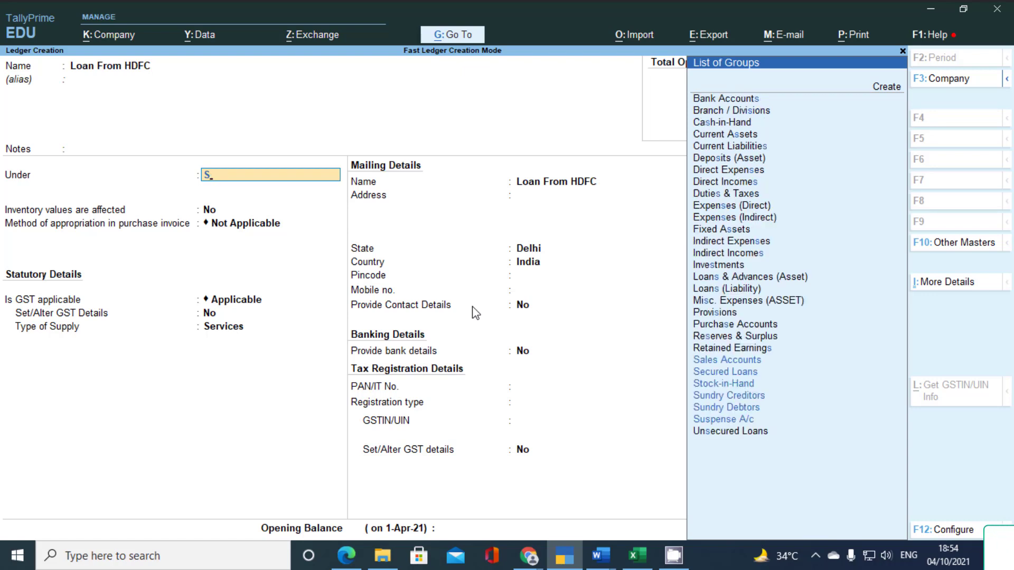
{"action": "type", "text": "e"}
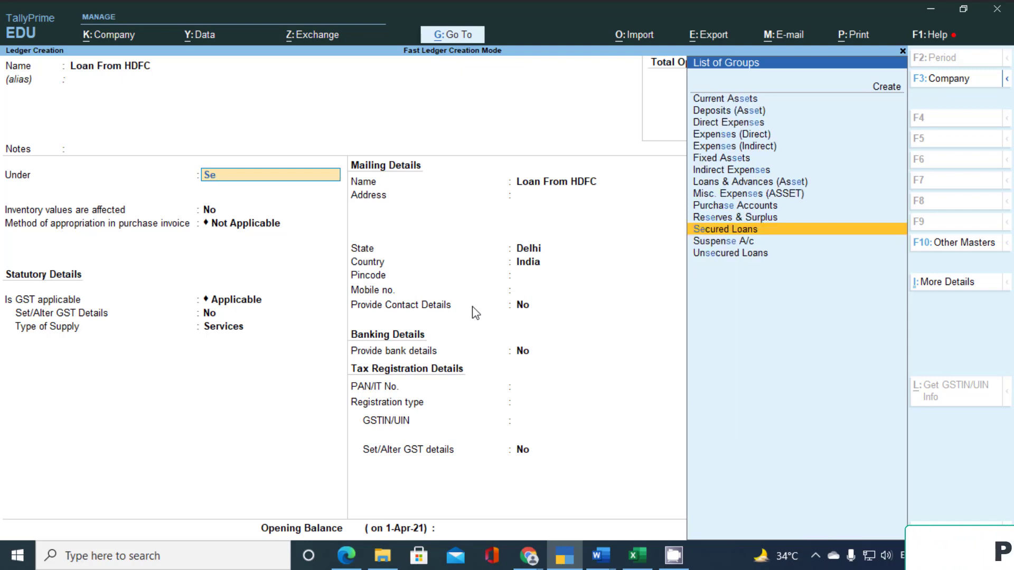
{"action": "key", "text": "Return"}
Step: Change the ledger's group to Bank Accounts and leave the bank account details and configuration at their defaults
{"action": "key", "text": "BackSpace"}
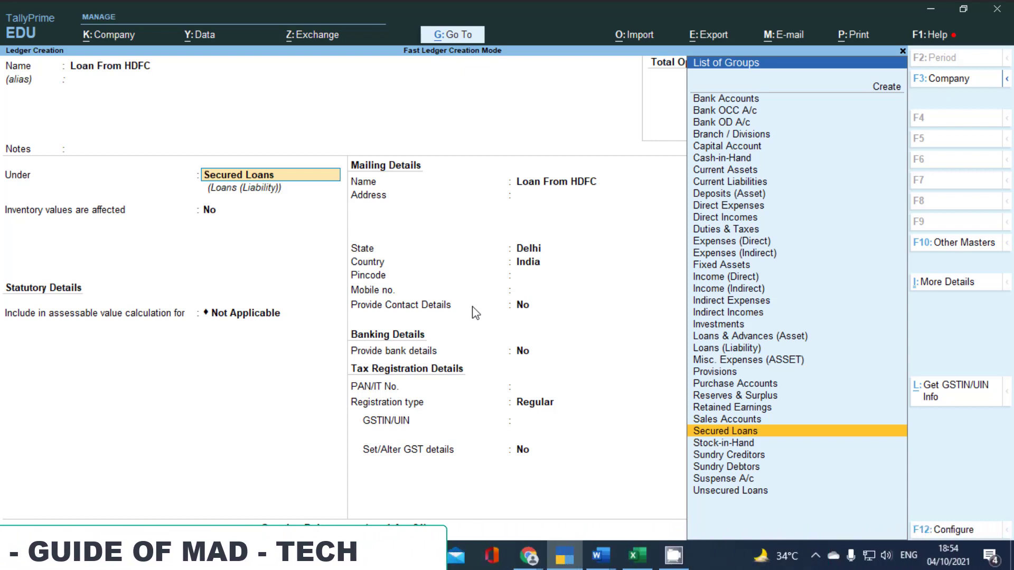
{"action": "type", "text": "B"}
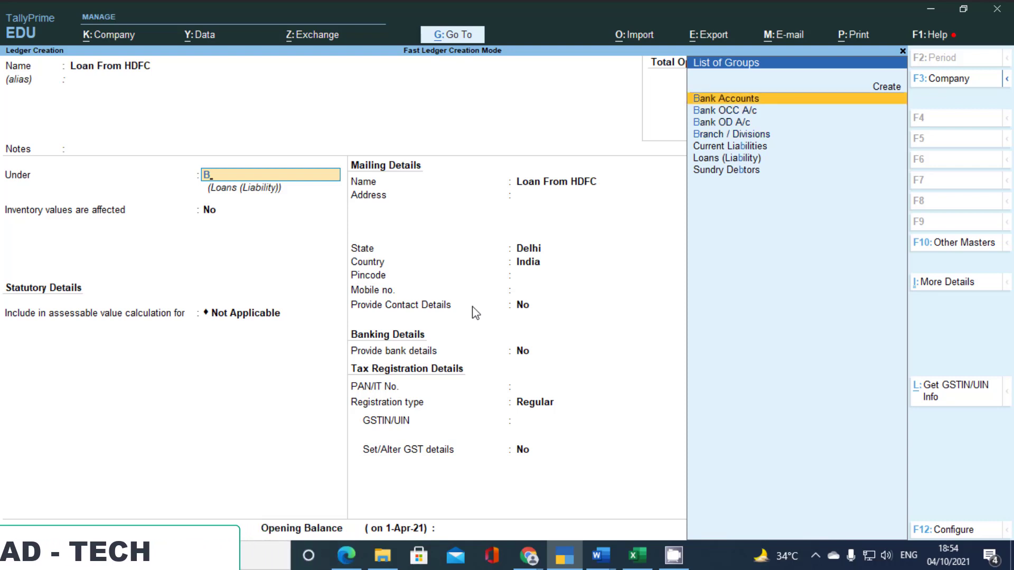
{"action": "key", "text": "Return"}
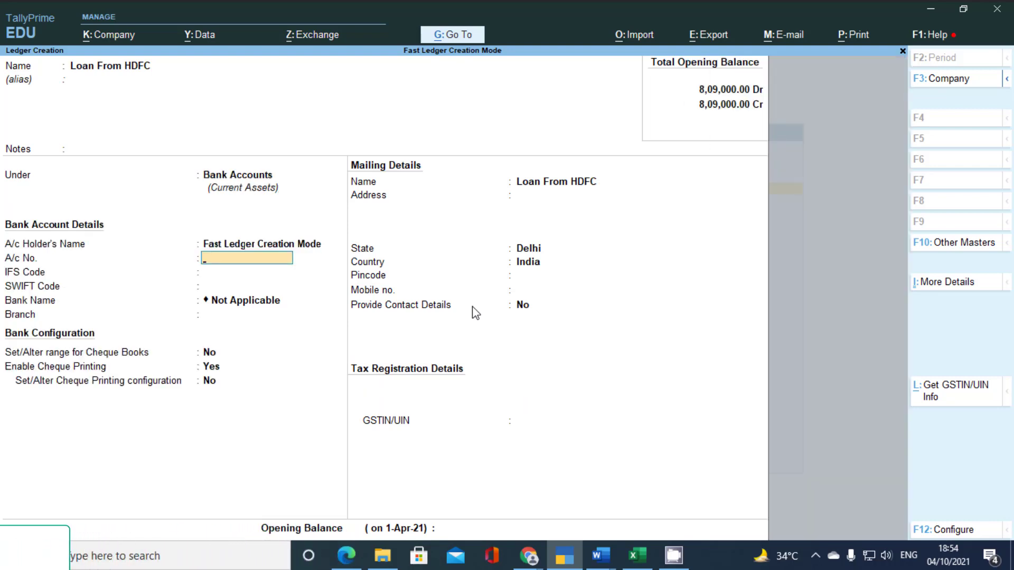
{"action": "key", "text": "Return"}
{"action": "key", "text": "Return"}
{"action": "key", "text": "Return"}
{"action": "key", "text": "Return"}
{"action": "key", "text": "Return"}
{"action": "key", "text": "Return"}
{"action": "key", "text": "Return"}
{"action": "key", "text": "Return"}
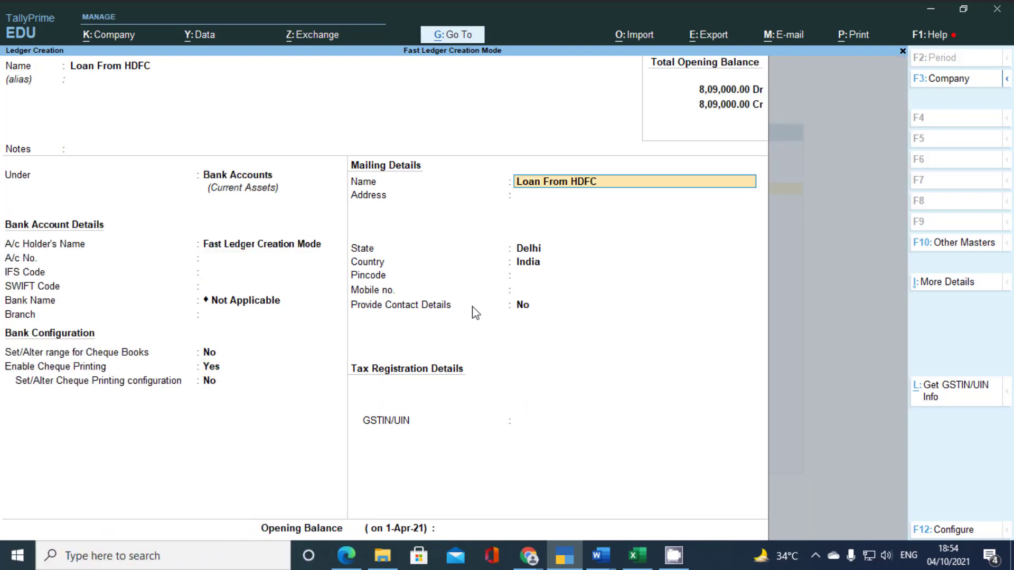
Step: Set the ledger's opening balance to 85000 with default mailing details, save it, and return to the Gateway of Tally
{"action": "key", "text": "Return"}
{"action": "key", "text": "Return"}
{"action": "key", "text": "Return"}
{"action": "key", "text": "Return"}
{"action": "key", "text": "Return"}
{"action": "key", "text": "Return"}
{"action": "key", "text": "Return"}
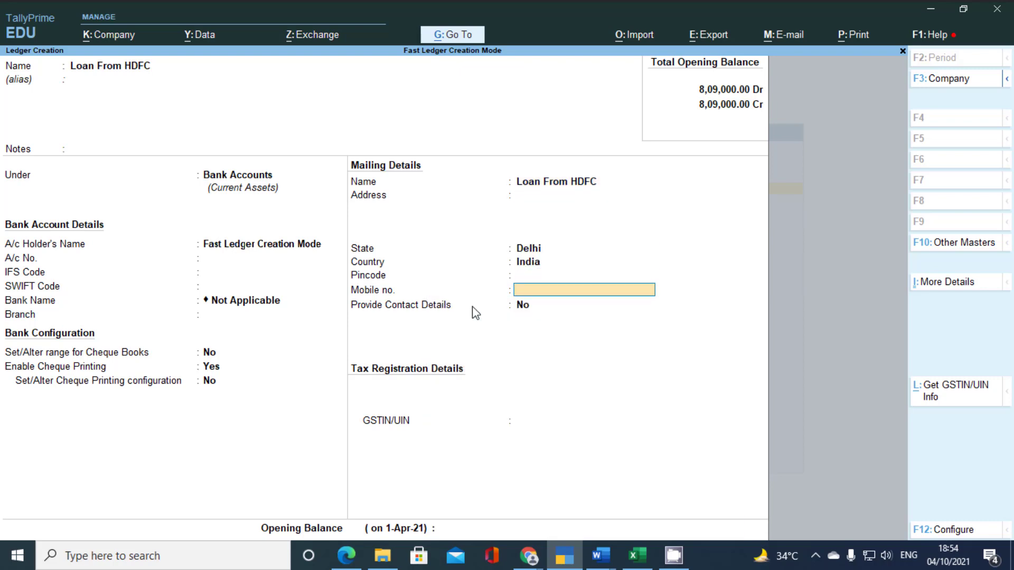
{"action": "key", "text": "Return"}
{"action": "key", "text": "Return"}
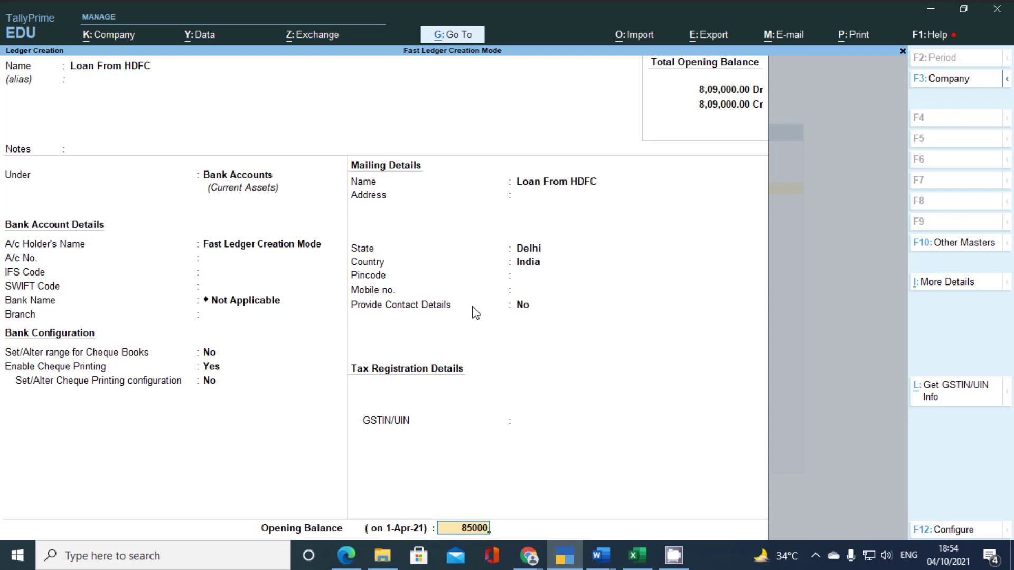
{"action": "key", "text": "Return"}
{"action": "key", "text": "Return"}
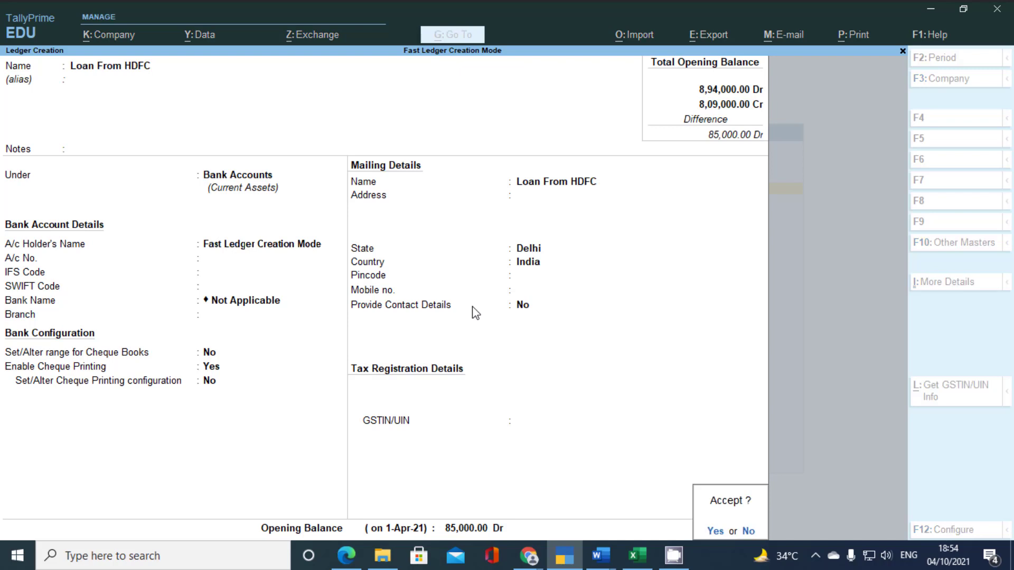
{"action": "key", "text": "Return"}
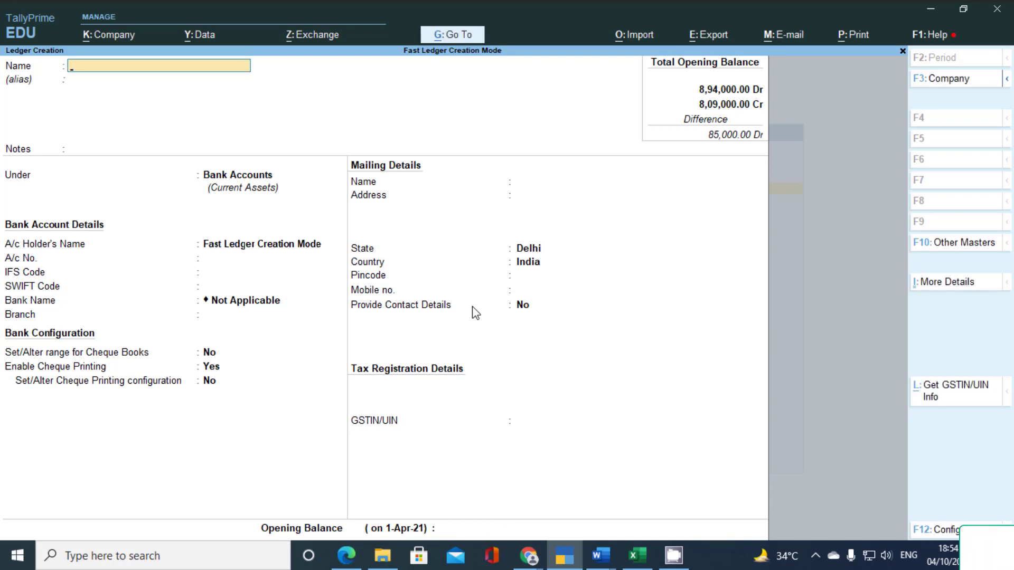
{"action": "key", "text": "Escape"}
{"action": "key", "text": "Return"}
{"action": "key", "text": "Escape"}
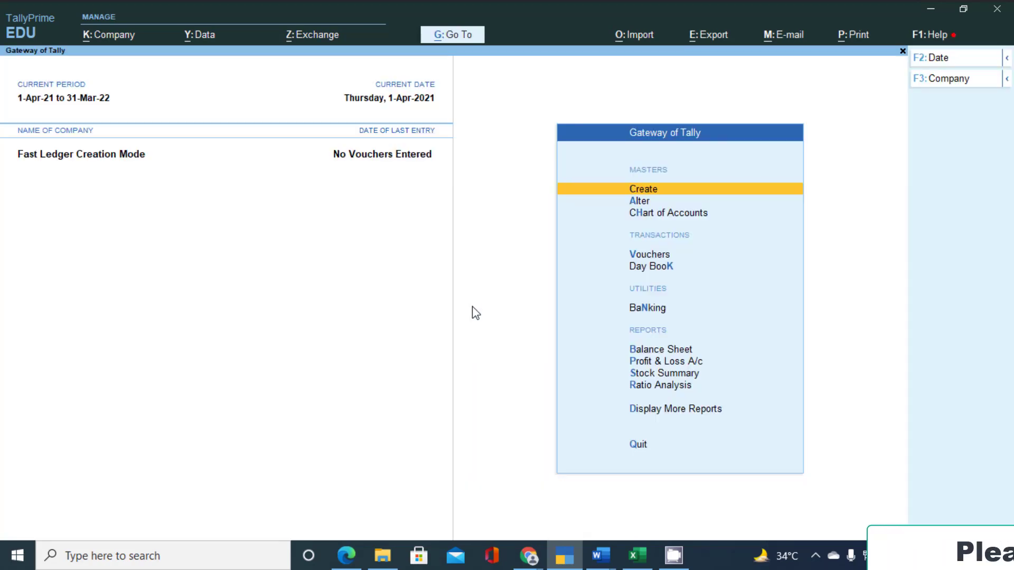
Step: Open the Balance Sheet report in its detailed view
{"action": "key", "text": "Down"}
{"action": "key", "text": "Down"}
{"action": "key", "text": "Down"}
{"action": "key", "text": "Down"}
{"action": "key", "text": "Down"}
{"action": "key", "text": "Down"}
{"action": "key", "text": "Down"}
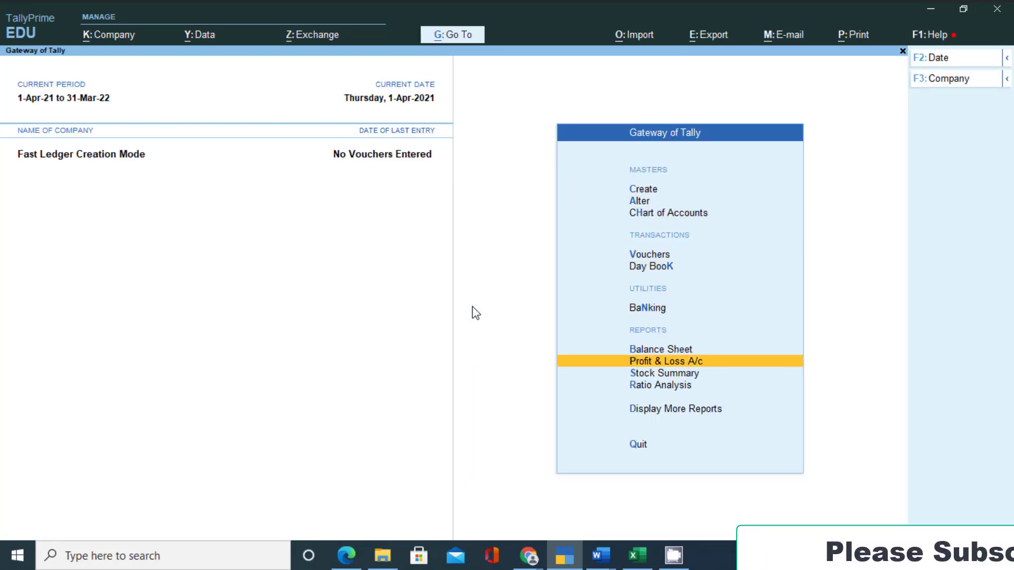
{"action": "key", "text": "Up"}
{"action": "key", "text": "Return"}
{"action": "key", "text": "alt+F5"}
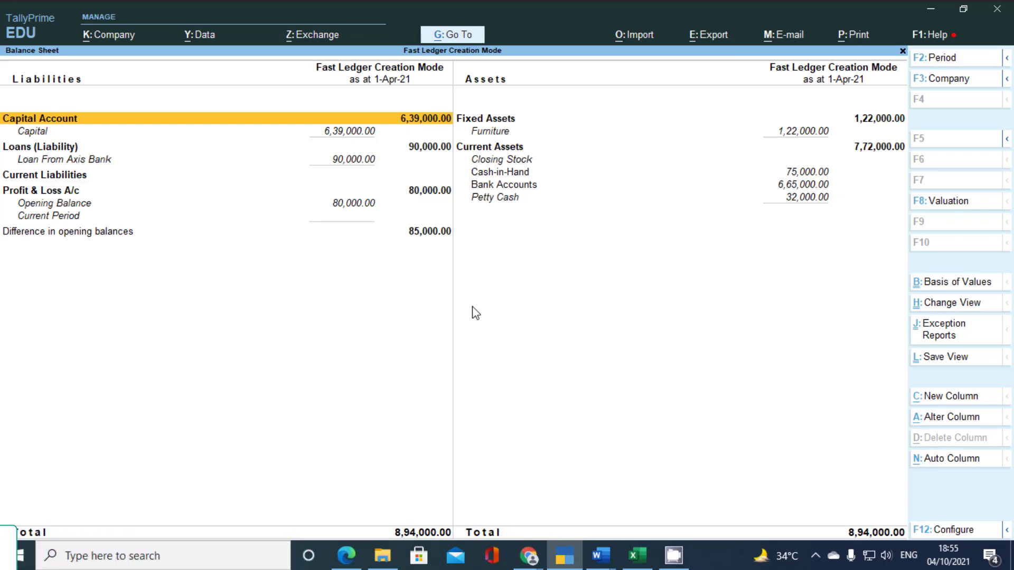
Step: Drill down into Bank Accounts under Current Assets to review its ledgers, and return to the Gateway of Tally
{"action": "key", "text": "Down"}
{"action": "key", "text": "Down"}
{"action": "key", "text": "Right"}
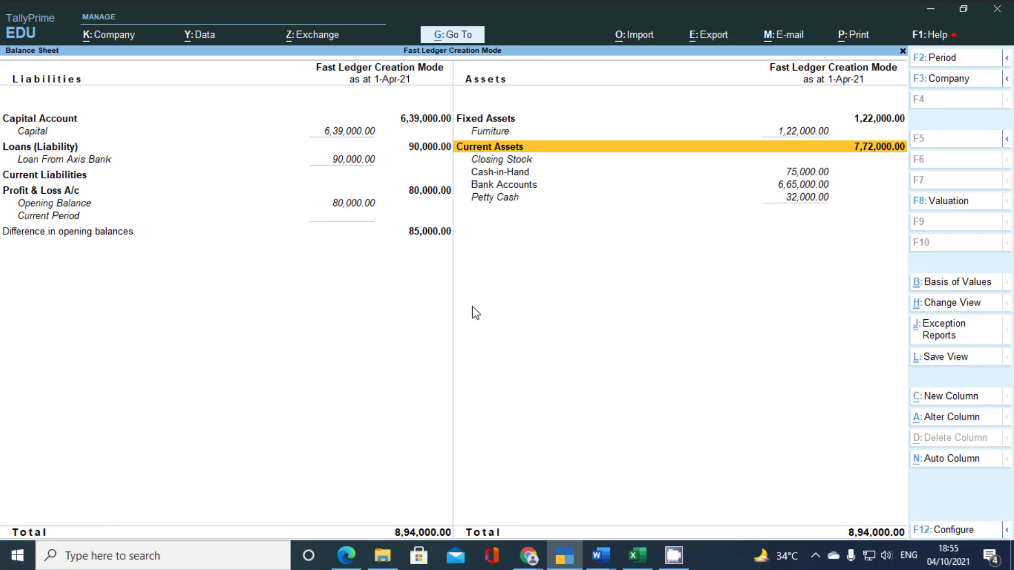
{"action": "key", "text": "Down"}
{"action": "key", "text": "Down"}
{"action": "key", "text": "Down"}
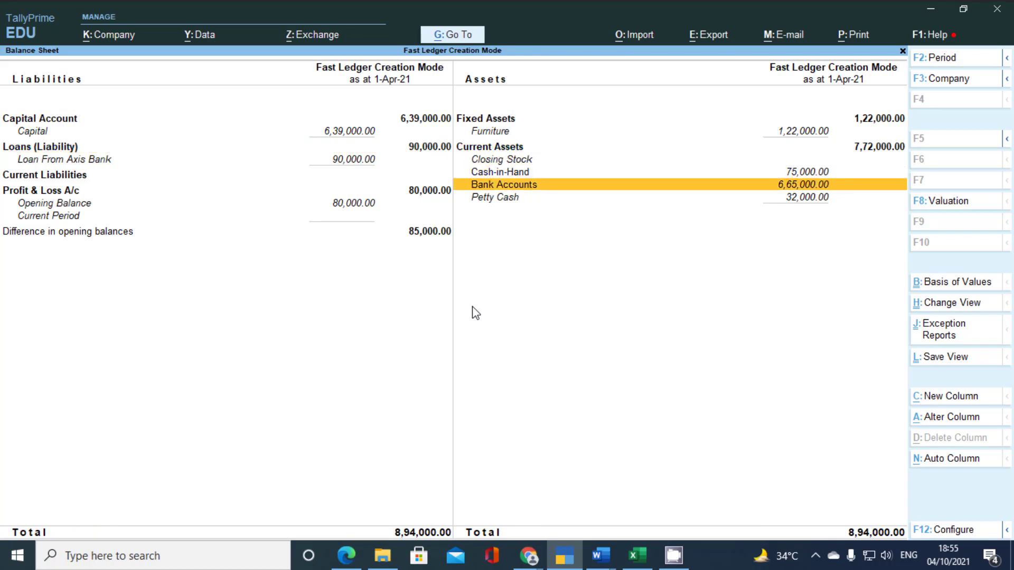
{"action": "key", "text": "Return"}
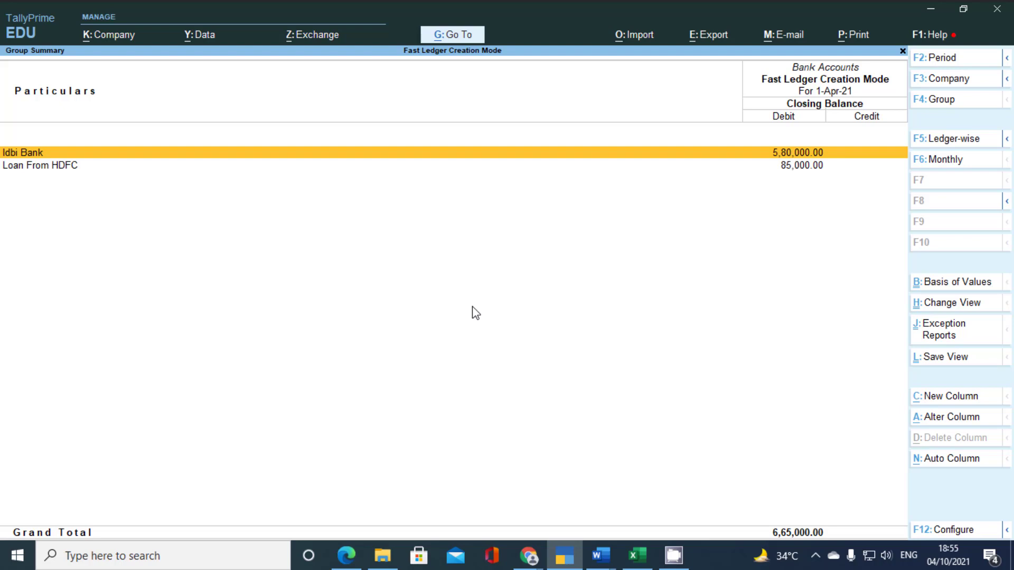
{"action": "key", "text": "Escape"}
{"action": "key", "text": "Escape"}
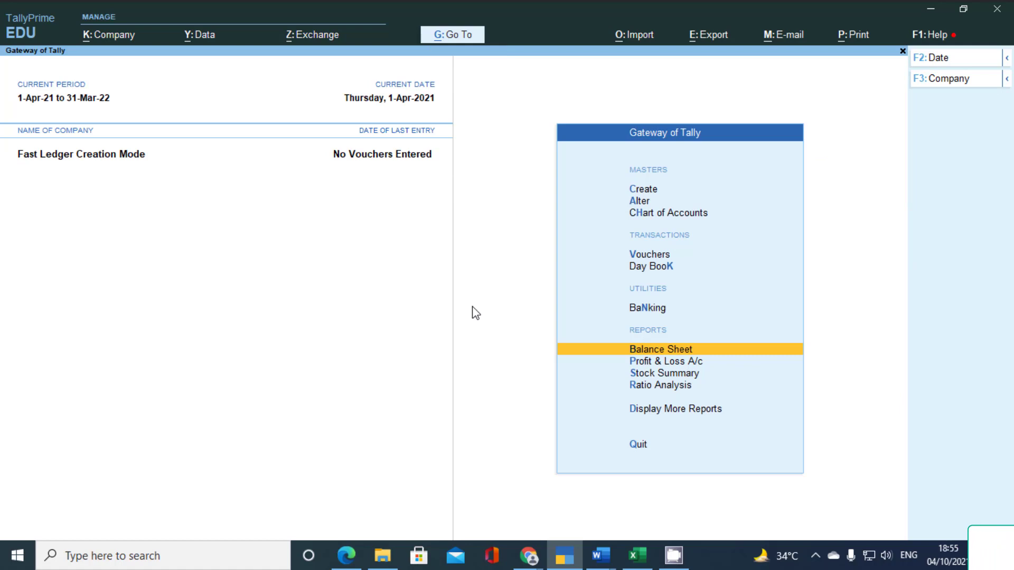
Step: Open the Loan From HDFC ledger for alteration
{"action": "key", "text": "Up"}
{"action": "key", "text": "Up"}
{"action": "key", "text": "Up"}
{"action": "key", "text": "Up"}
{"action": "key", "text": "Up"}
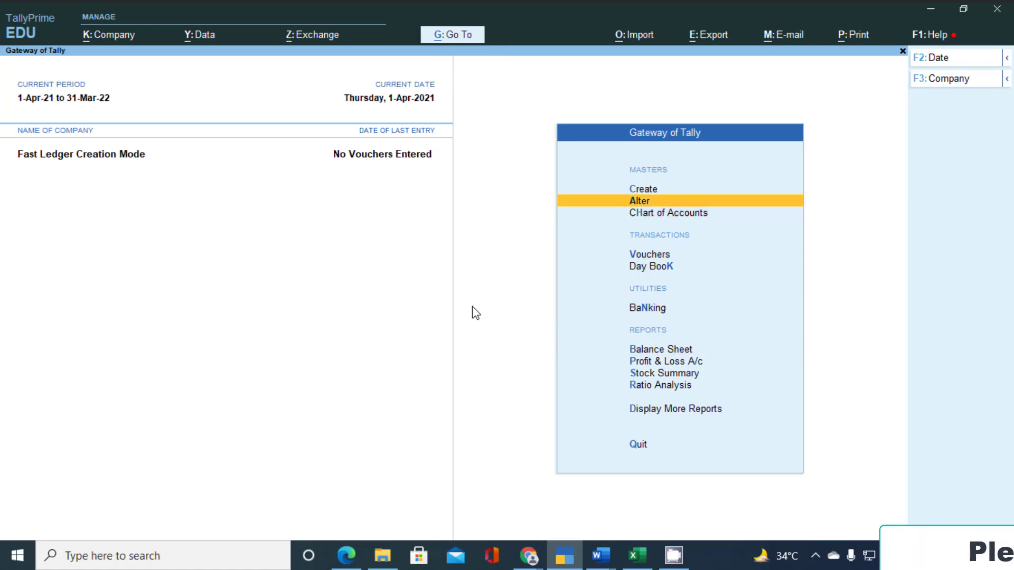
{"action": "key", "text": "Return"}
{"action": "key", "text": "Down"}
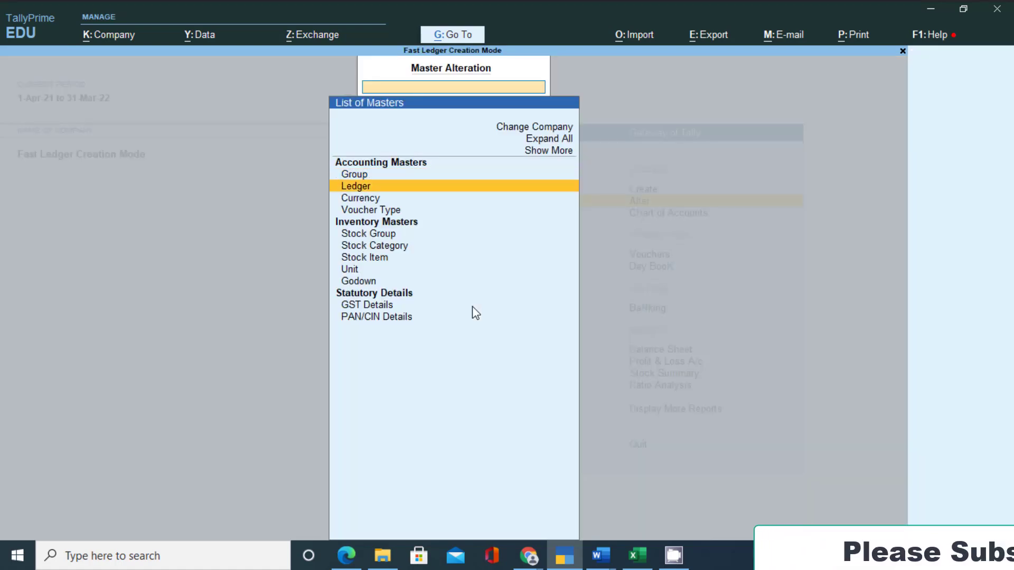
{"action": "key", "text": "Return"}
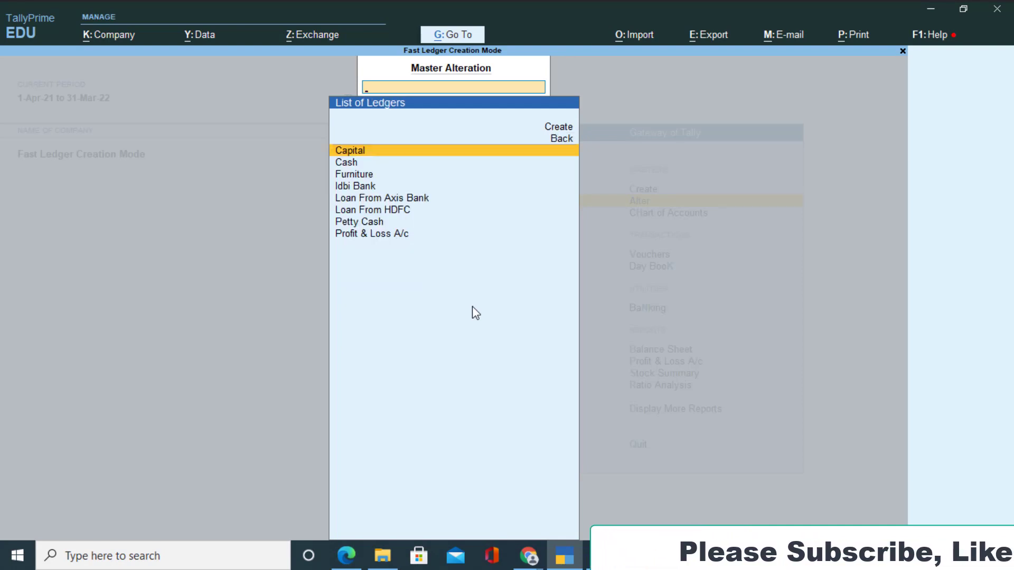
{"action": "key", "text": "Down"}
{"action": "key", "text": "Down"}
{"action": "key", "text": "Down"}
{"action": "key", "text": "Down"}
{"action": "key", "text": "Down"}
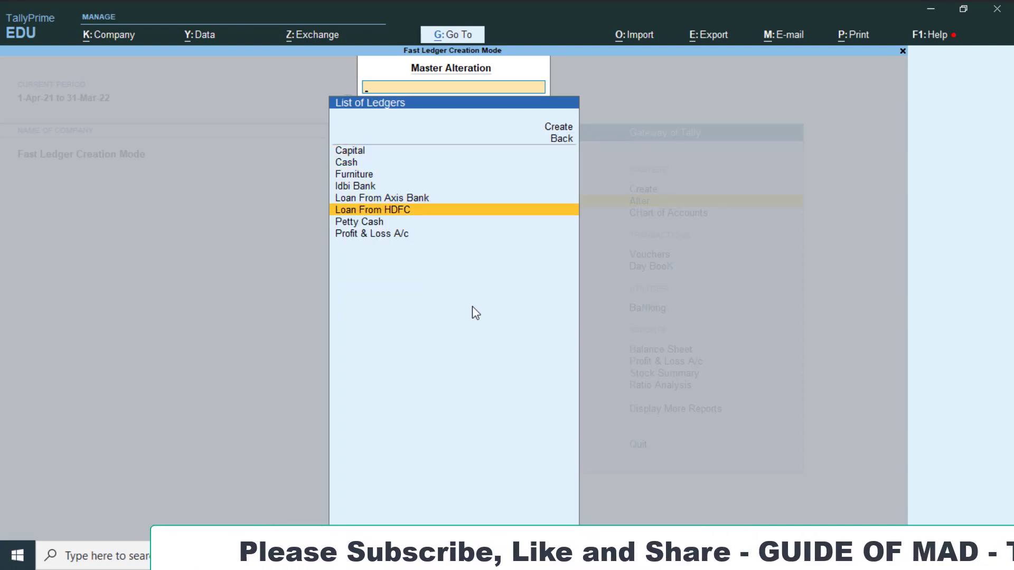
{"action": "key", "text": "Return"}
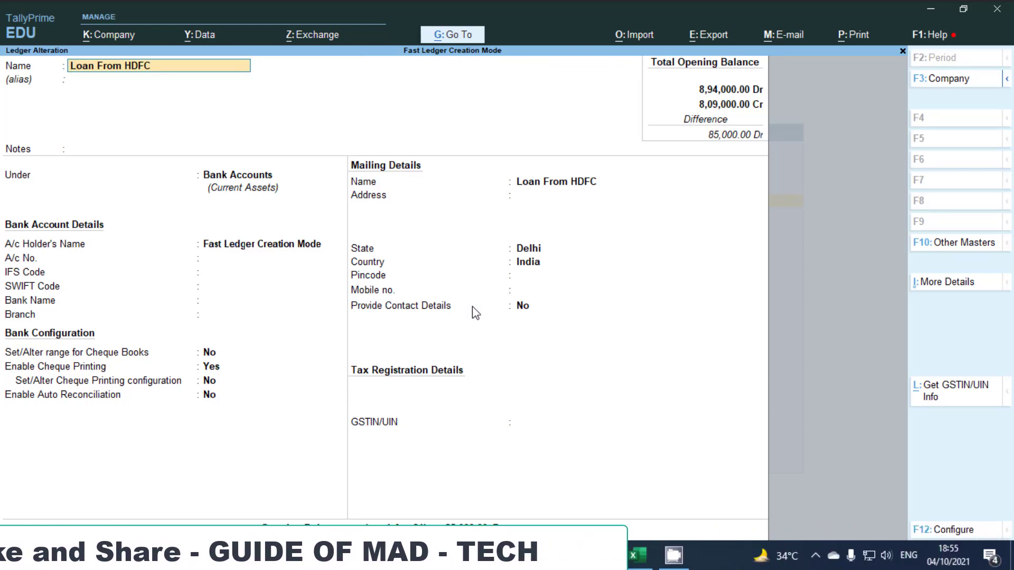
Step: Change the Loan From HDFC ledger's group to Loans (Liability) and save the alteration
{"action": "key", "text": "Return"}
{"action": "key", "text": "Return"}
{"action": "key", "text": "Return"}
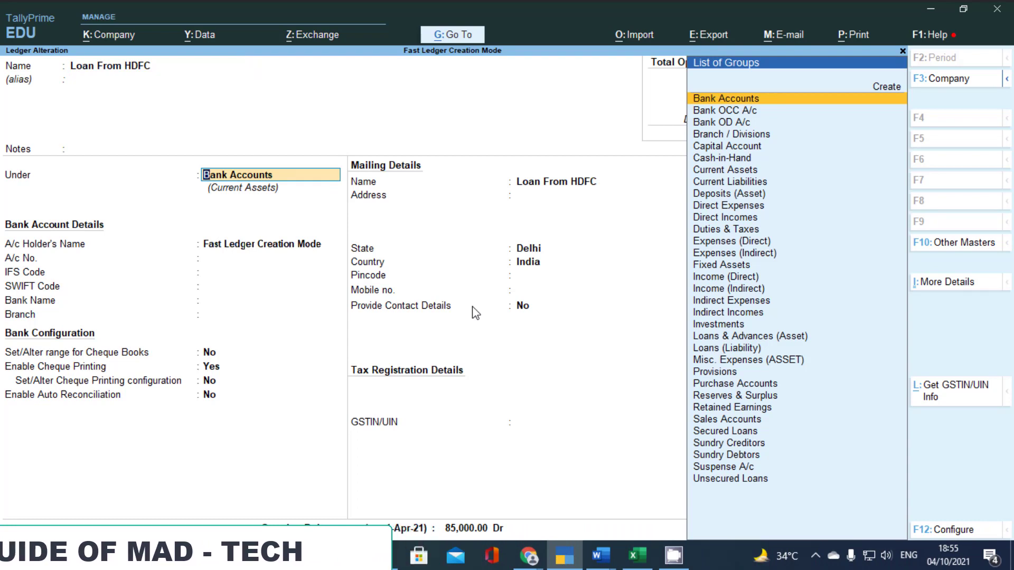
{"action": "type", "text": "Lo"}
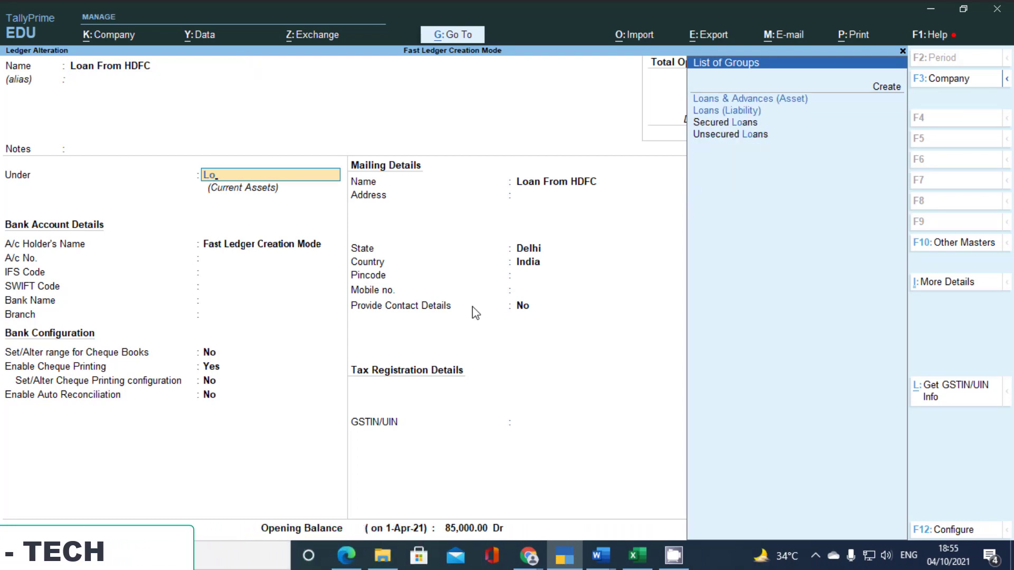
{"action": "key", "text": "Down"}
{"action": "key", "text": "Return"}
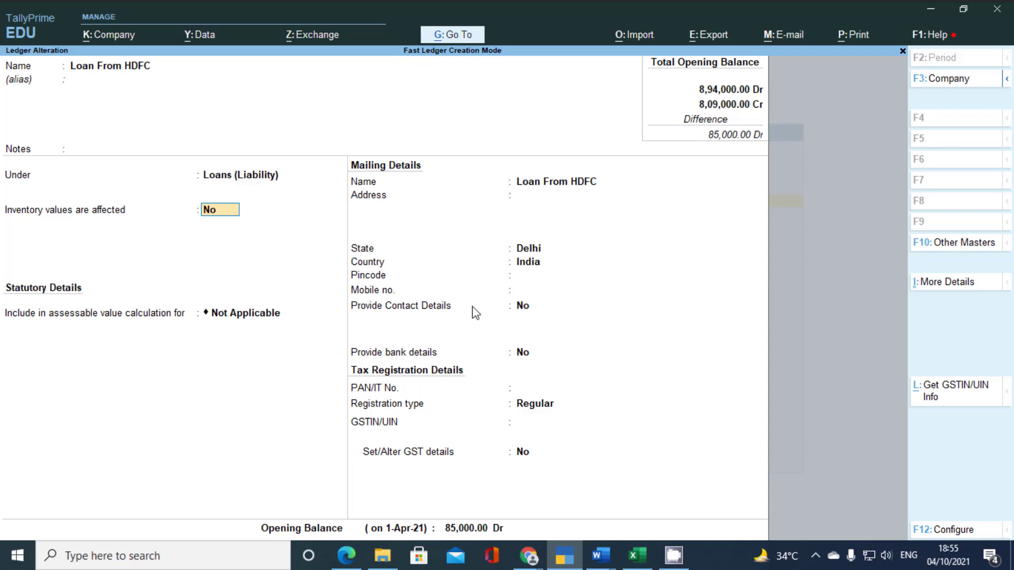
{"action": "key", "text": "ctrl"}
{"action": "key", "text": "ctrl+a"}
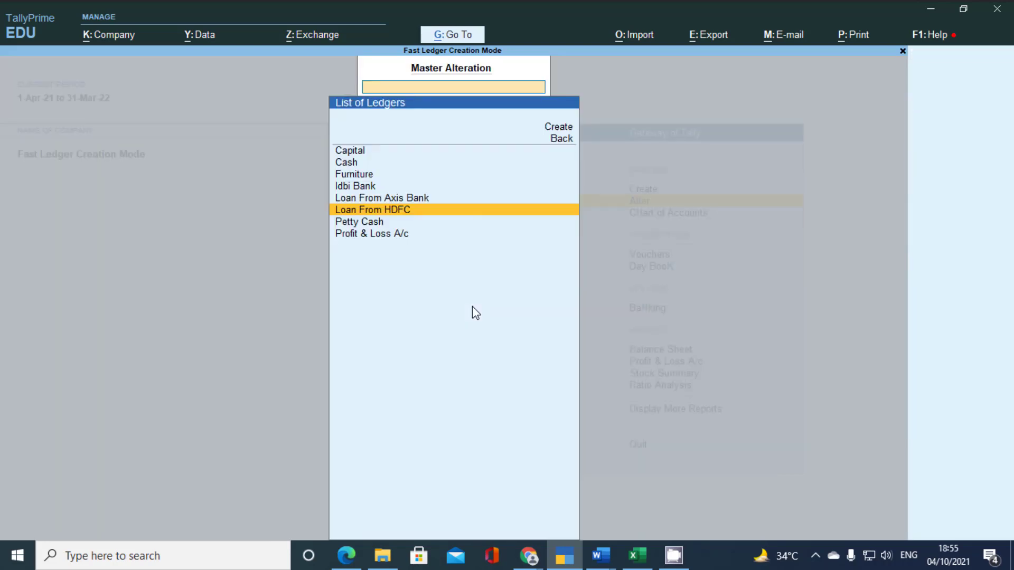
Step: Return to the Gateway of Tally and open the Balance Sheet in its detailed view
{"action": "key", "text": "Escape"}
{"action": "key", "text": "Escape"}
{"action": "key", "text": "Down"}
{"action": "key", "text": "Down"}
{"action": "key", "text": "Down"}
{"action": "key", "text": "Down"}
{"action": "key", "text": "Down"}
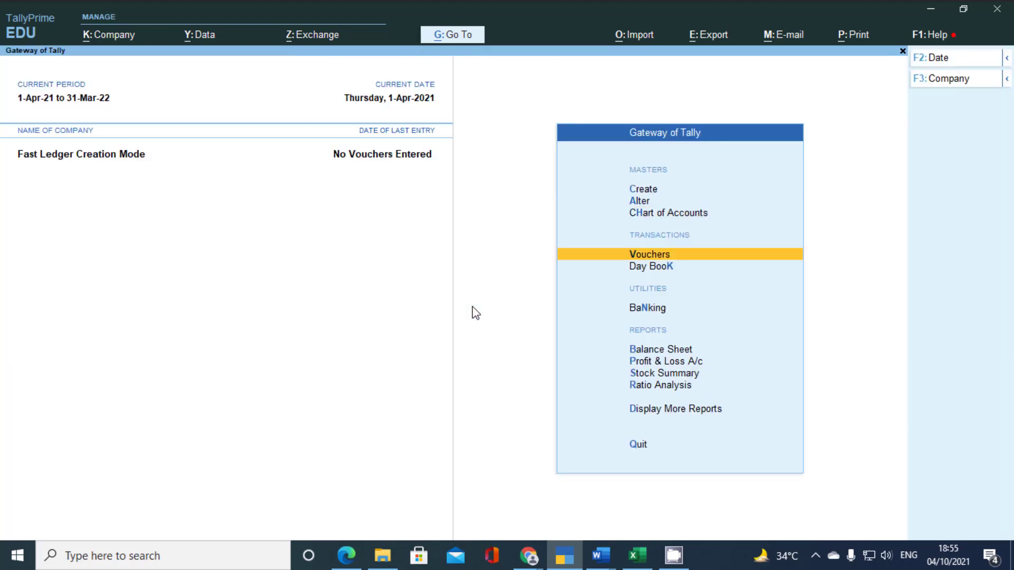
{"action": "key", "text": "Return"}
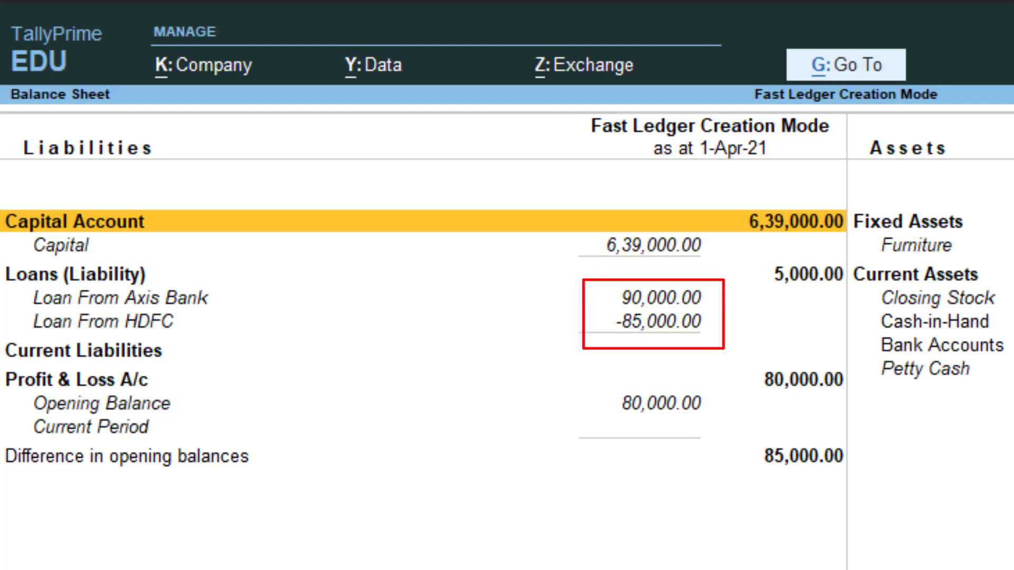
Step: Examine the Loan From Axis Bank and Loan From HDFC balances and their group total under Loans (Liability), then leave the report
{"action": "key", "text": "Down"}
{"action": "key", "text": "Down"}
{"action": "key", "text": "Down"}
{"action": "key", "text": "Down"}
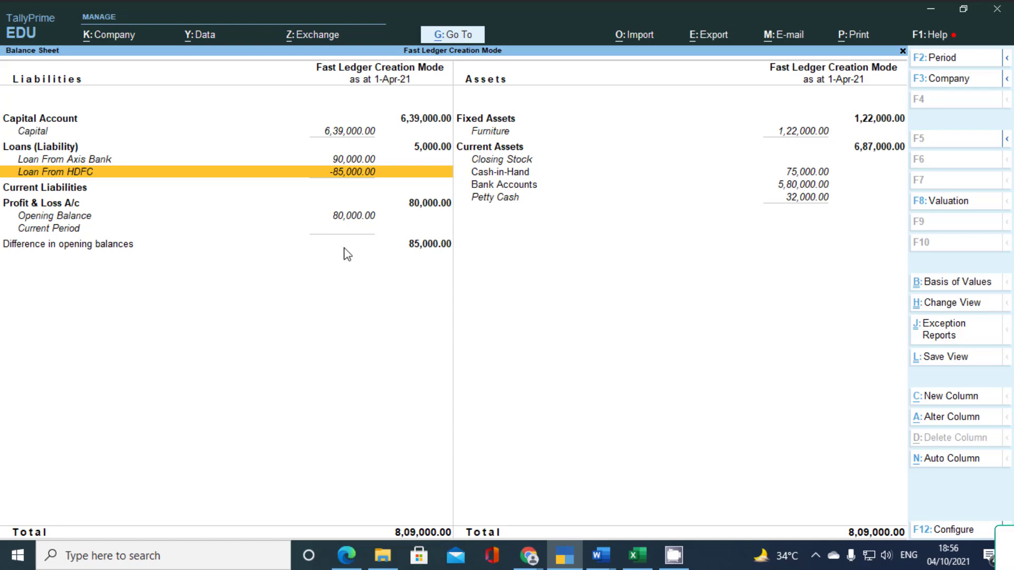
{"action": "left_click", "coordinate": [346, 163]}
{"action": "left_click", "coordinate": [348, 173]}
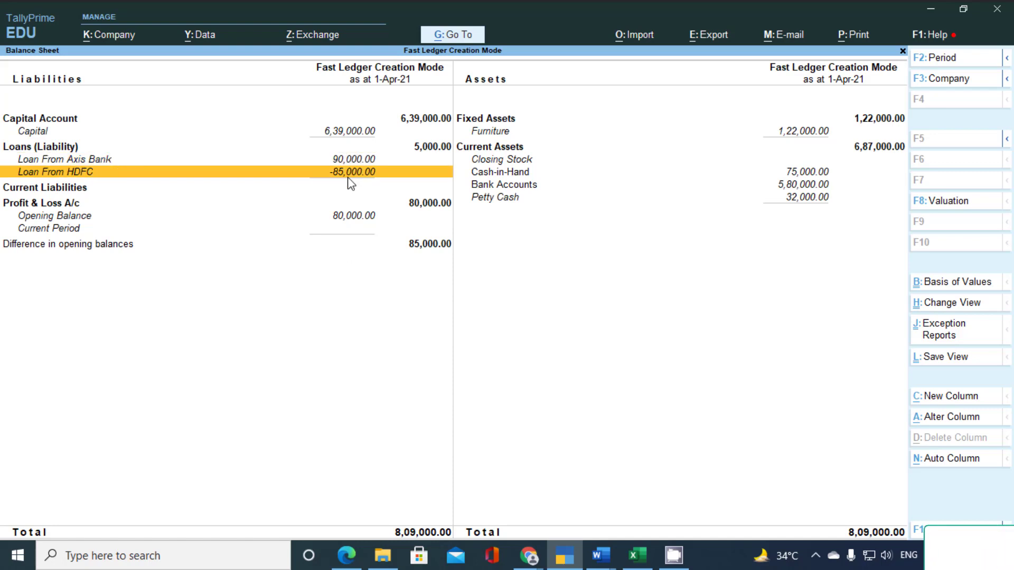
{"action": "left_click", "coordinate": [430, 151]}
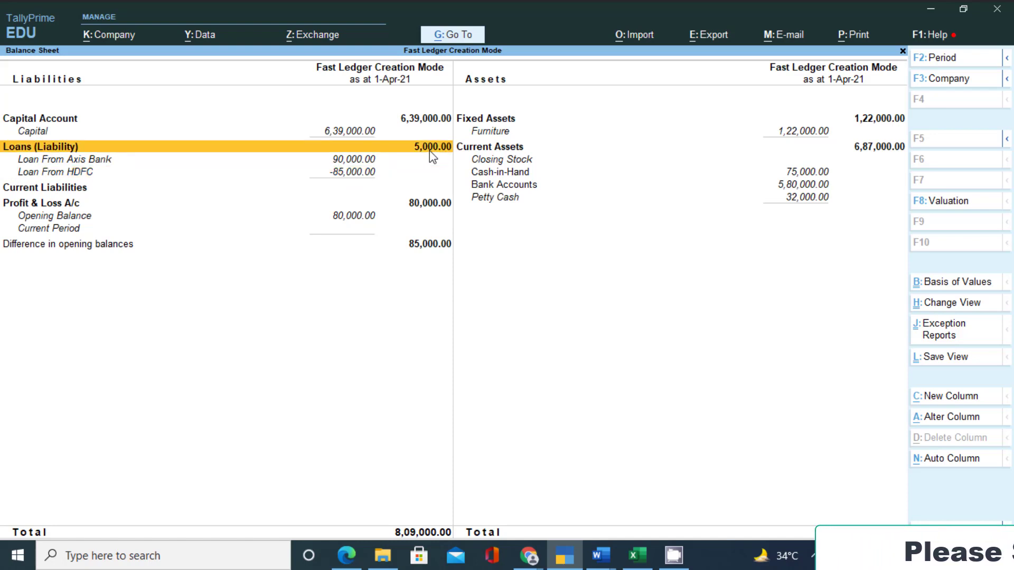
{"action": "left_click", "coordinate": [351, 174]}
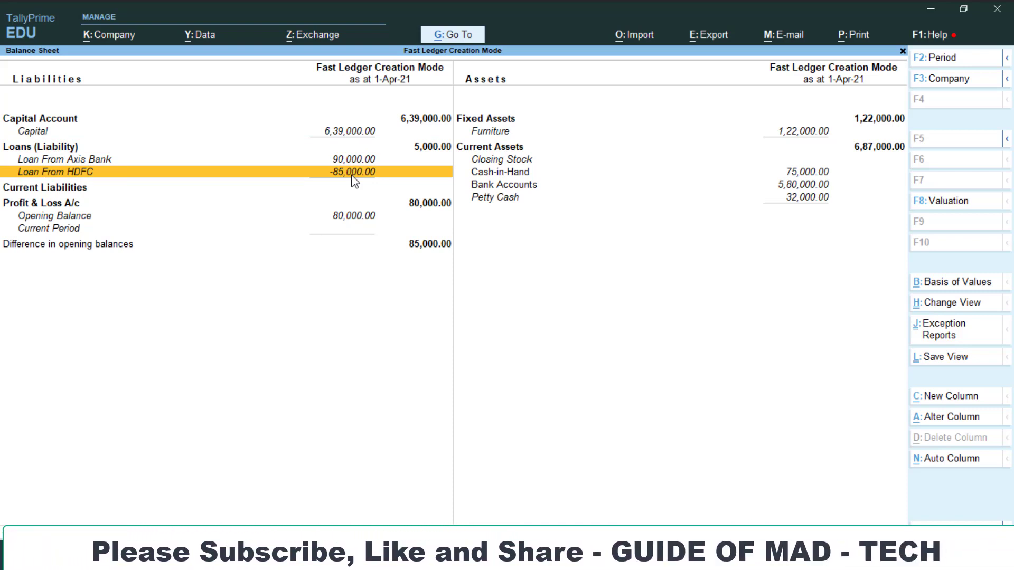
{"action": "key", "text": "Escape"}
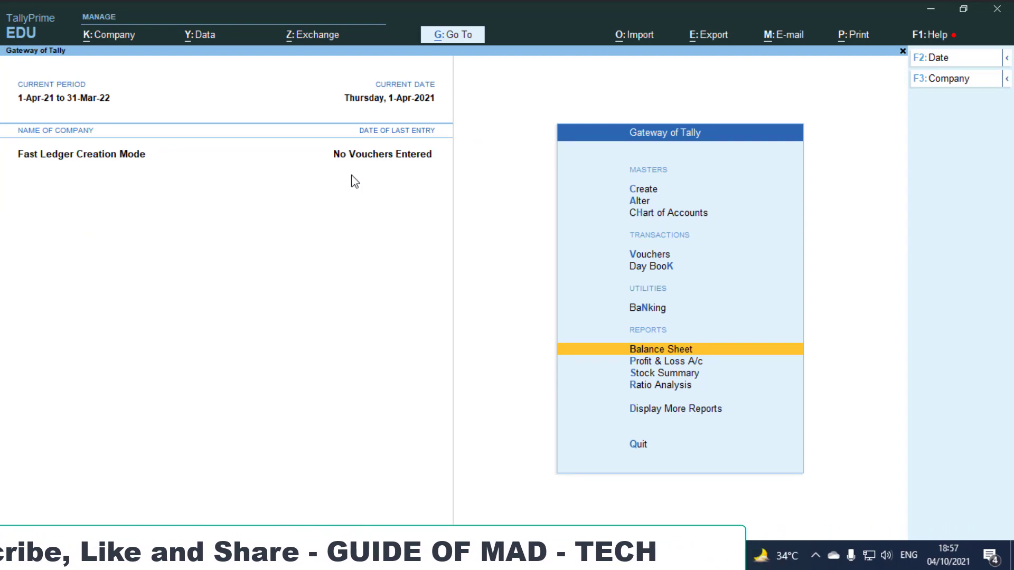
Step: Open the Loan From HDFC ledger for alteration from the Gateway of Tally
{"action": "key", "text": "Up"}
{"action": "key", "text": "Up"}
{"action": "key", "text": "Up"}
{"action": "key", "text": "Up"}
{"action": "key", "text": "Up"}
{"action": "key", "text": "Return"}
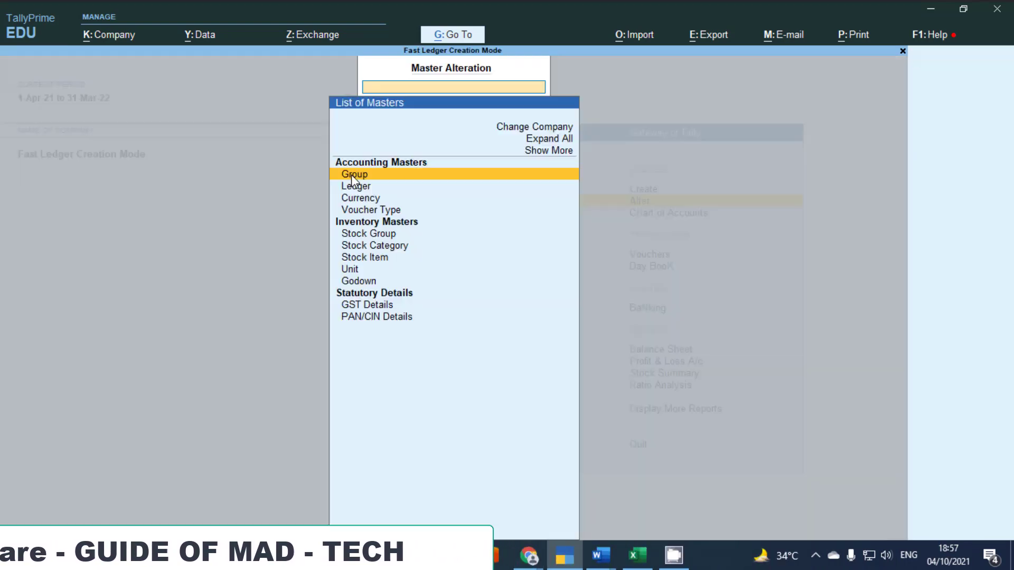
{"action": "key", "text": "Down"}
{"action": "key", "text": "Return"}
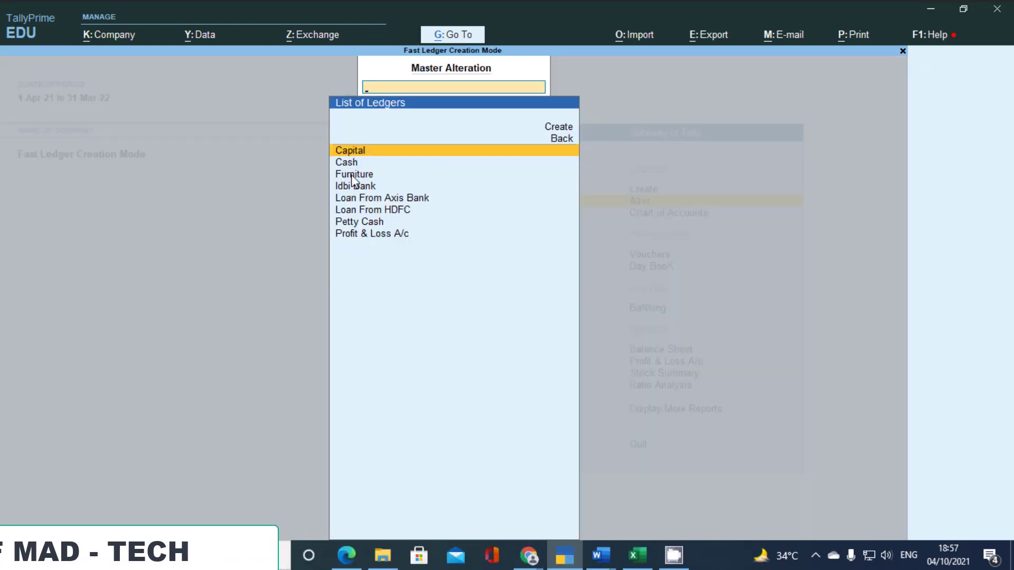
{"action": "key", "text": "Down"}
{"action": "key", "text": "Down"}
{"action": "key", "text": "Down"}
{"action": "key", "text": "Down"}
{"action": "key", "text": "Down"}
{"action": "key", "text": "Return"}
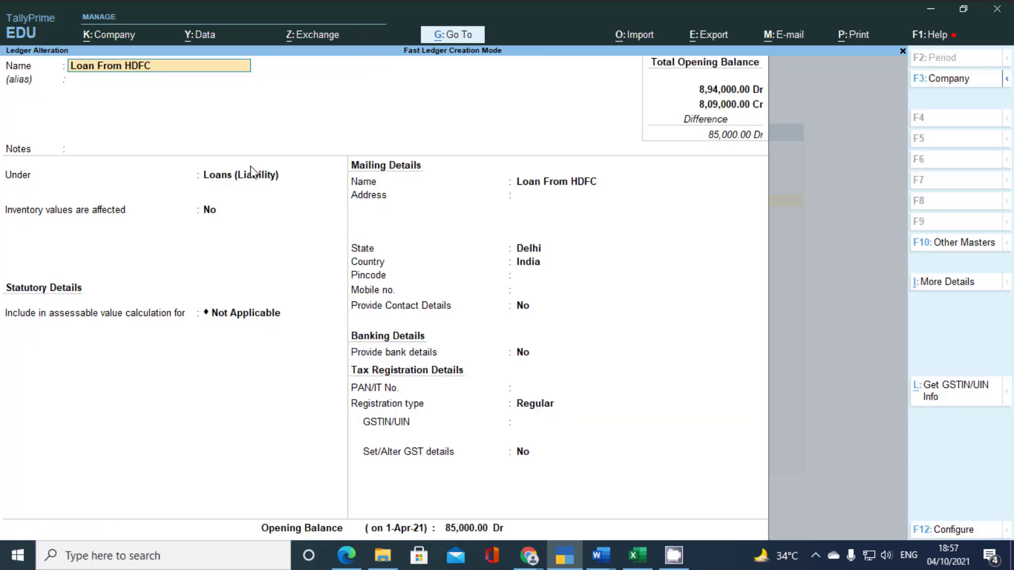
{"action": "key", "text": "ctrl"}
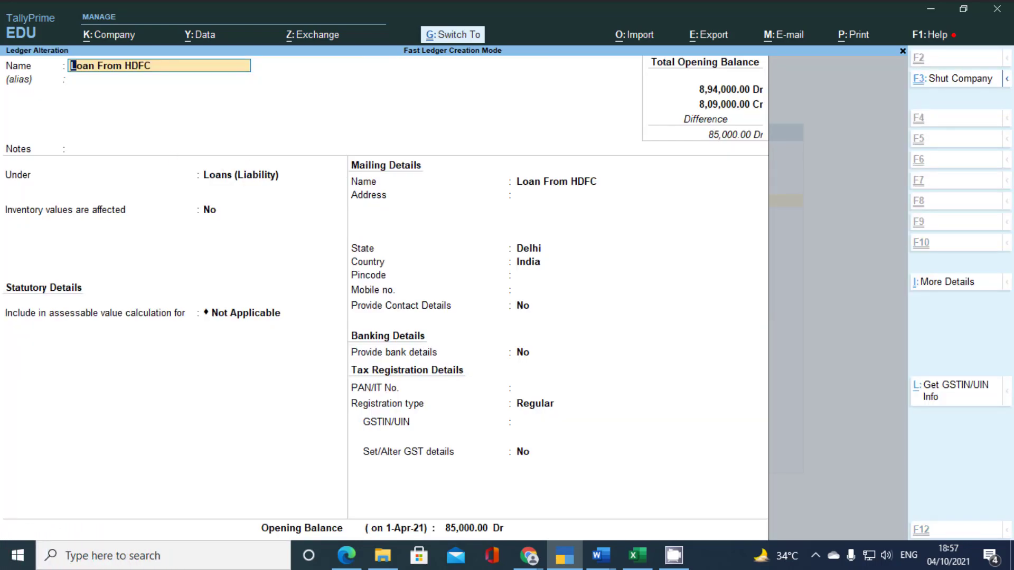
{"action": "mouse_move", "coordinate": [172, 157]}
{"action": "left_mouse_down"}
{"action": "mouse_move", "coordinate": [206, 185]}
{"action": "mouse_move", "coordinate": [290, 189]}
{"action": "left_mouse_up"}
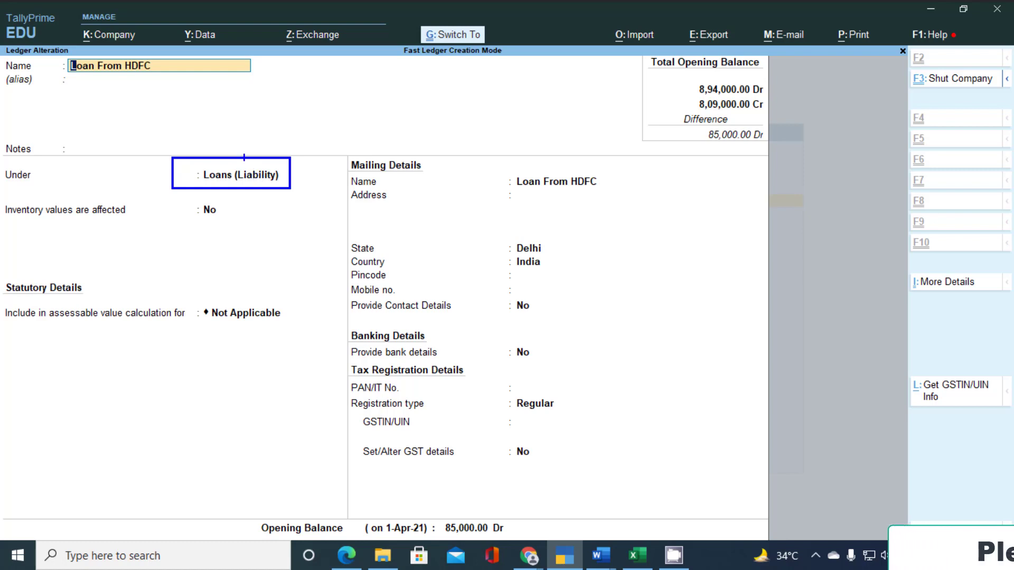
{"action": "mouse_move", "coordinate": [233, 136]}
{"action": "left_mouse_down"}
{"action": "mouse_move", "coordinate": [334, 126]}
{"action": "mouse_move", "coordinate": [332, 112]}
{"action": "mouse_move", "coordinate": [334, 140]}
{"action": "mouse_move", "coordinate": [349, 135]}
{"action": "left_mouse_up"}
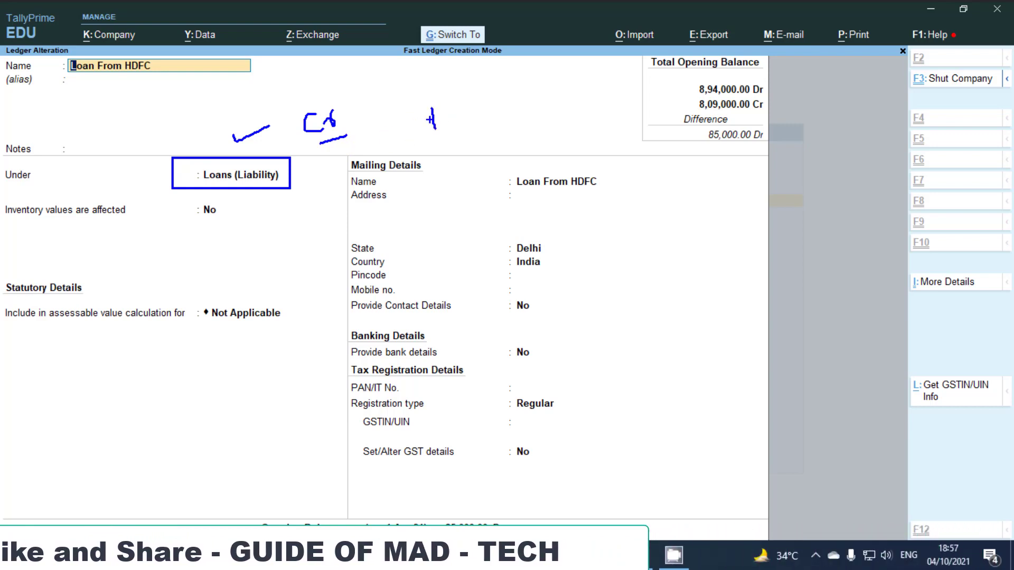
{"action": "mouse_move", "coordinate": [429, 109]}
{"action": "left_mouse_down"}
{"action": "mouse_move", "coordinate": [448, 132]}
{"action": "mouse_move", "coordinate": [481, 115]}
{"action": "mouse_move", "coordinate": [492, 128]}
{"action": "left_mouse_up"}
{"action": "mouse_move", "coordinate": [496, 109]}
{"action": "left_mouse_down"}
{"action": "mouse_move", "coordinate": [498, 125]}
{"action": "mouse_move", "coordinate": [503, 116]}
{"action": "mouse_move", "coordinate": [552, 134]}
{"action": "left_mouse_up"}
{"action": "mouse_move", "coordinate": [550, 107]}
{"action": "left_mouse_down"}
{"action": "mouse_move", "coordinate": [557, 134]}
{"action": "mouse_move", "coordinate": [577, 118]}
{"action": "left_mouse_up"}
{"action": "left_click_drag", "start_coordinate": [578, 111], "coordinate": [579, 130]}
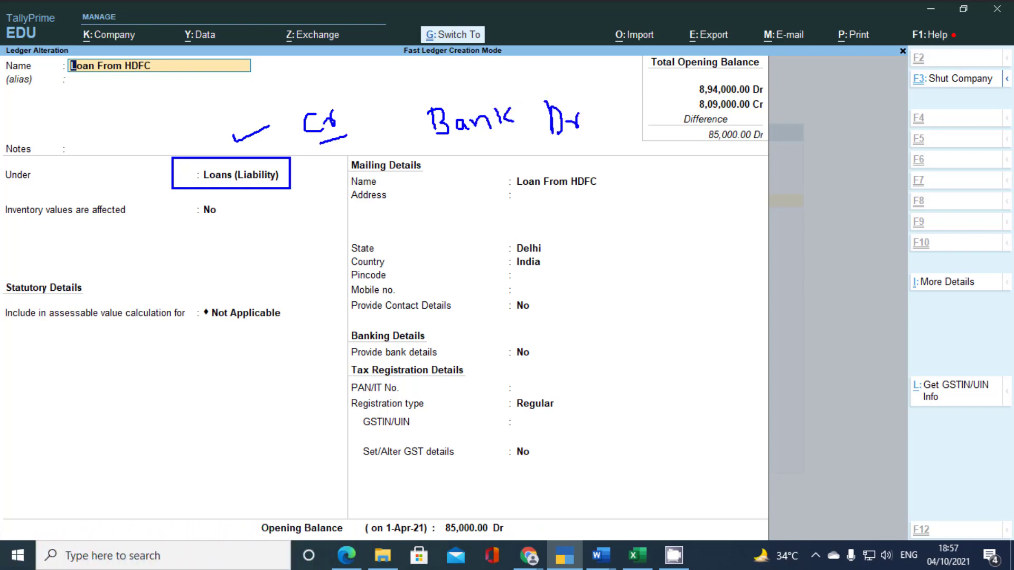
{"action": "mouse_move", "coordinate": [566, 91]}
{"action": "left_mouse_down"}
{"action": "mouse_move", "coordinate": [538, 130]}
{"action": "mouse_move", "coordinate": [586, 112]}
{"action": "mouse_move", "coordinate": [566, 93]}
{"action": "left_mouse_up"}
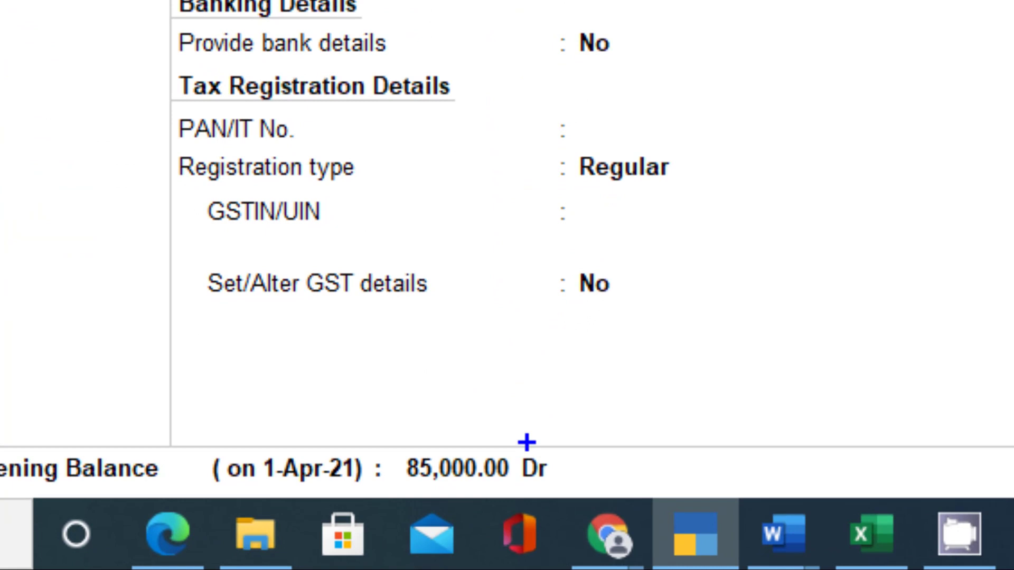
{"action": "mouse_move", "coordinate": [508, 422]}
{"action": "left_mouse_down"}
{"action": "mouse_move", "coordinate": [555, 482]}
{"action": "mouse_move", "coordinate": [581, 494]}
{"action": "left_mouse_up"}
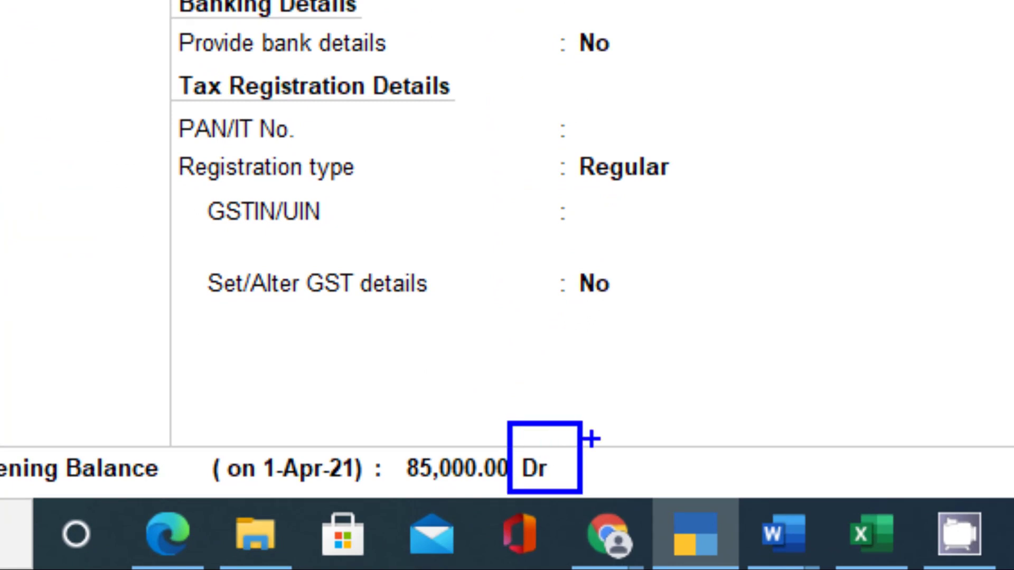
{"action": "mouse_move", "coordinate": [607, 444]}
{"action": "left_mouse_down"}
{"action": "mouse_move", "coordinate": [623, 469]}
{"action": "mouse_move", "coordinate": [671, 432]}
{"action": "left_mouse_up"}
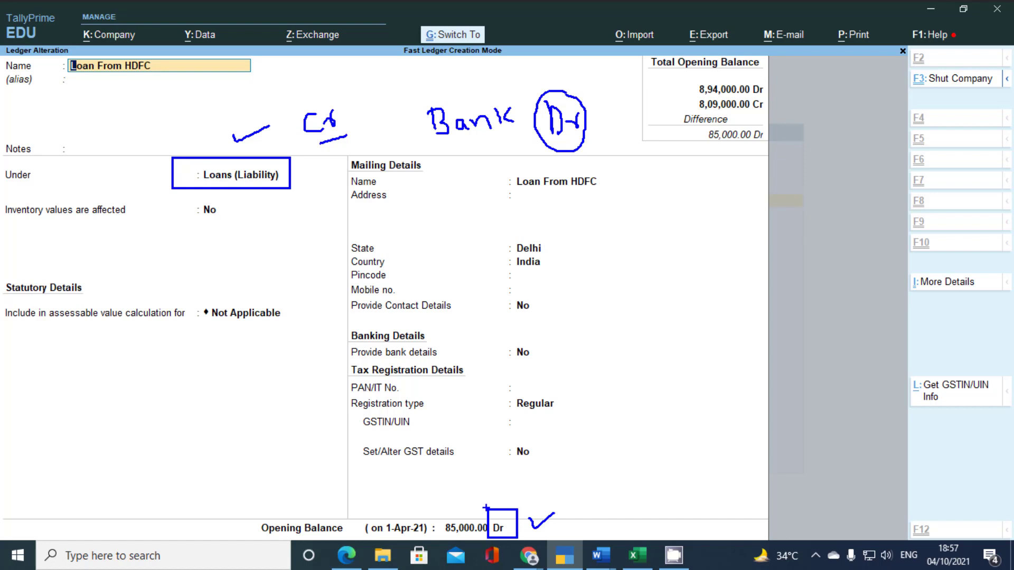
{"action": "left_click_drag", "start_coordinate": [502, 495], "coordinate": [530, 483]}
{"action": "key", "text": "Escape"}
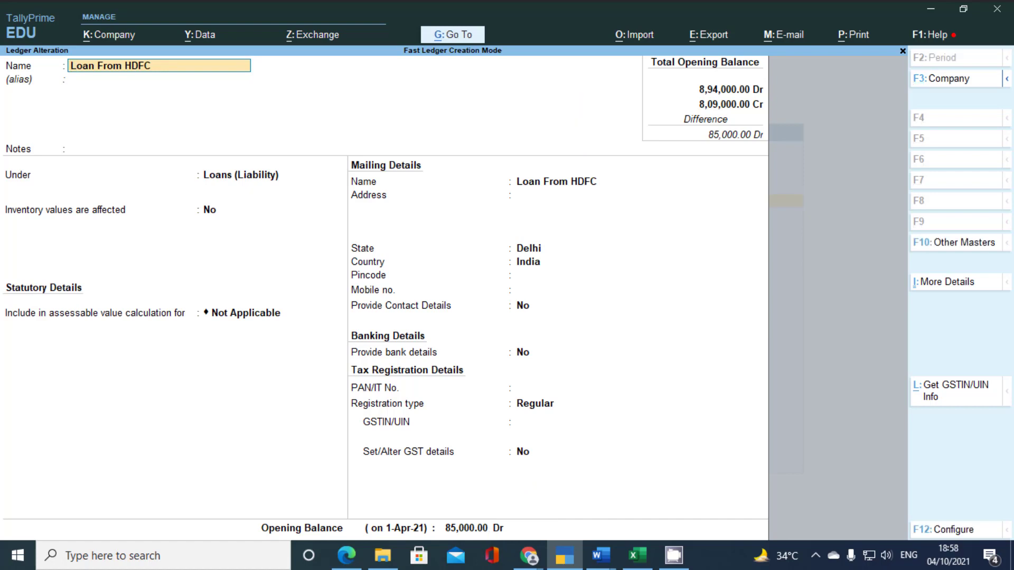
Step: Set the Loan From HDFC ledger's opening balance to credit (Cr) and accept the alteration
{"action": "key", "text": "ctrl+a"}
{"action": "key", "text": "Return"}
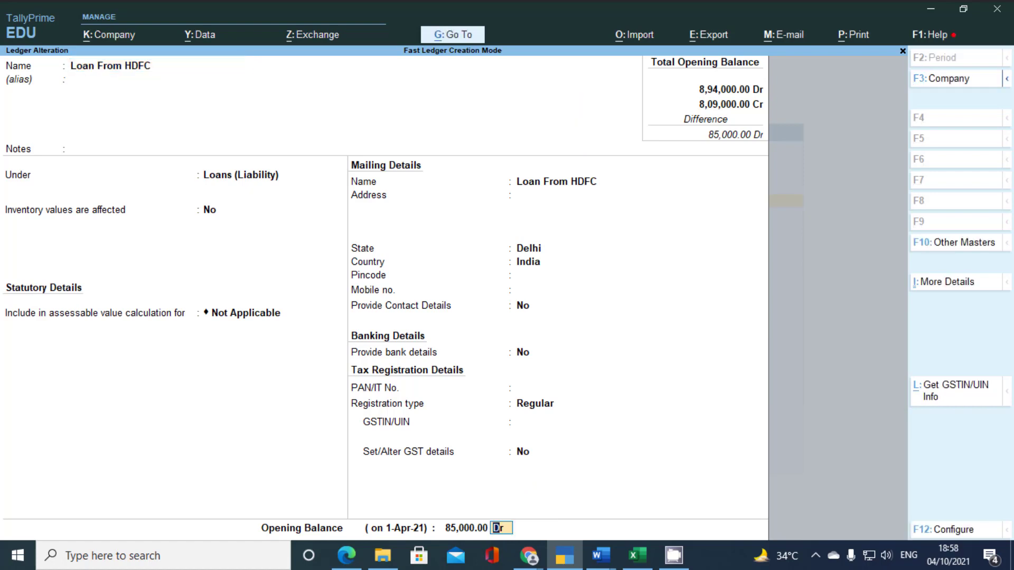
{"action": "type", "text": "c"}
{"action": "key", "text": "Return"}
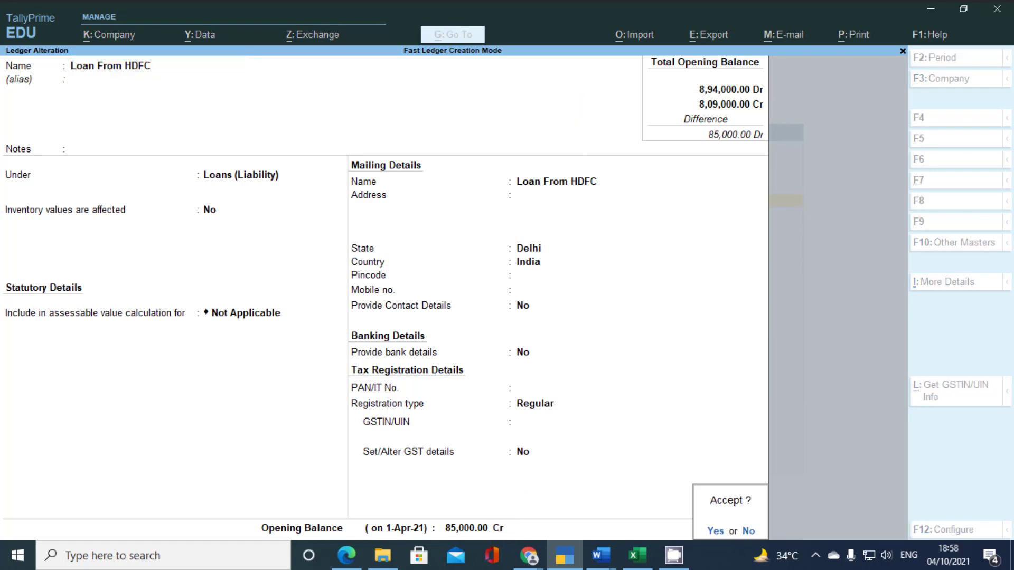
{"action": "key", "text": "y"}
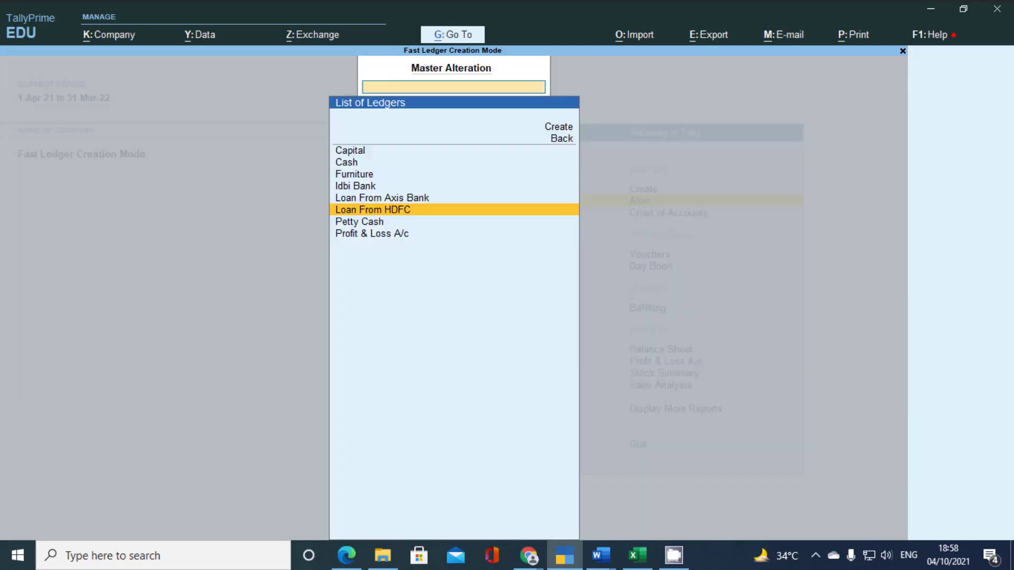
Step: Leave the ledger list and reopen the Balance Sheet report in its detailed view
{"action": "key", "text": "Escape"}
{"action": "key", "text": "Escape"}
{"action": "key", "text": "Down"}
{"action": "key", "text": "Down"}
{"action": "key", "text": "Down"}
{"action": "key", "text": "Down"}
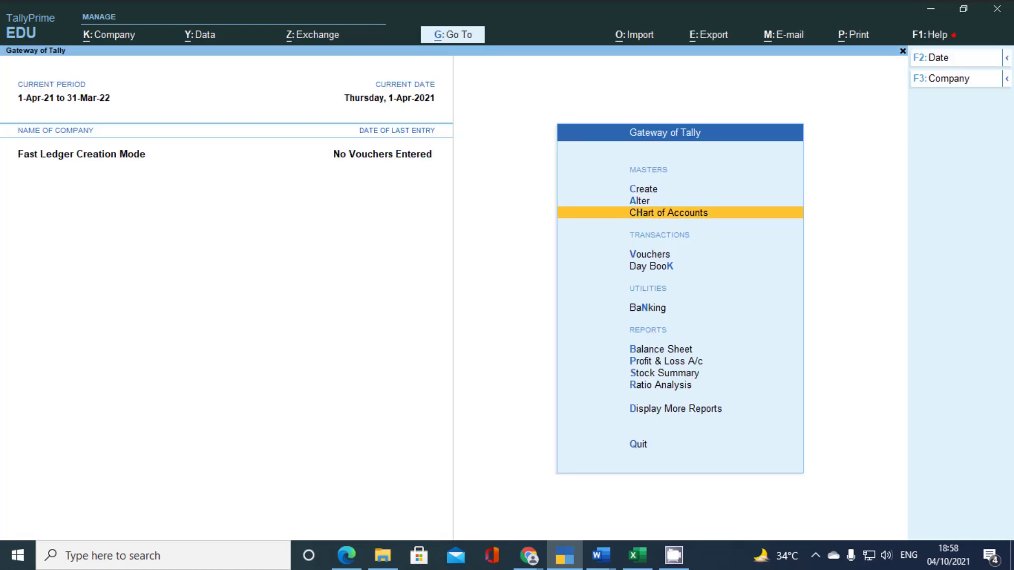
{"action": "key", "text": "Down"}
{"action": "key", "text": "Return"}
{"action": "key", "text": "alt+F5"}
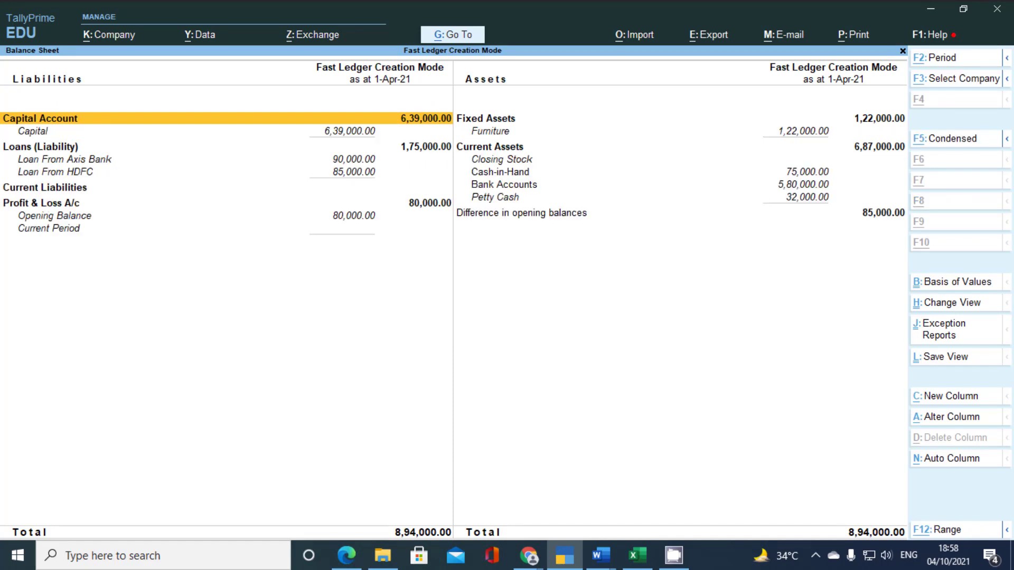
Step: Check the Loan From HDFC and Loan From Axis Bank entries under Loans (Liability) in the Balance Sheet
{"action": "key", "text": "Down"}
{"action": "key", "text": "Down"}
{"action": "key", "text": "Down"}
{"action": "key", "text": "Down"}
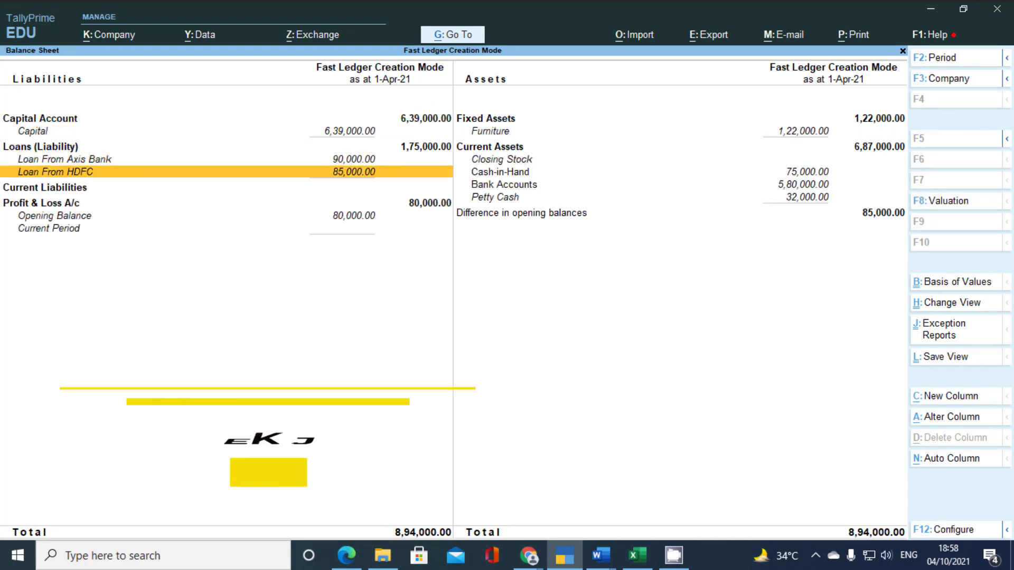
{"action": "key", "text": "Up"}
{"action": "key", "text": "Up"}
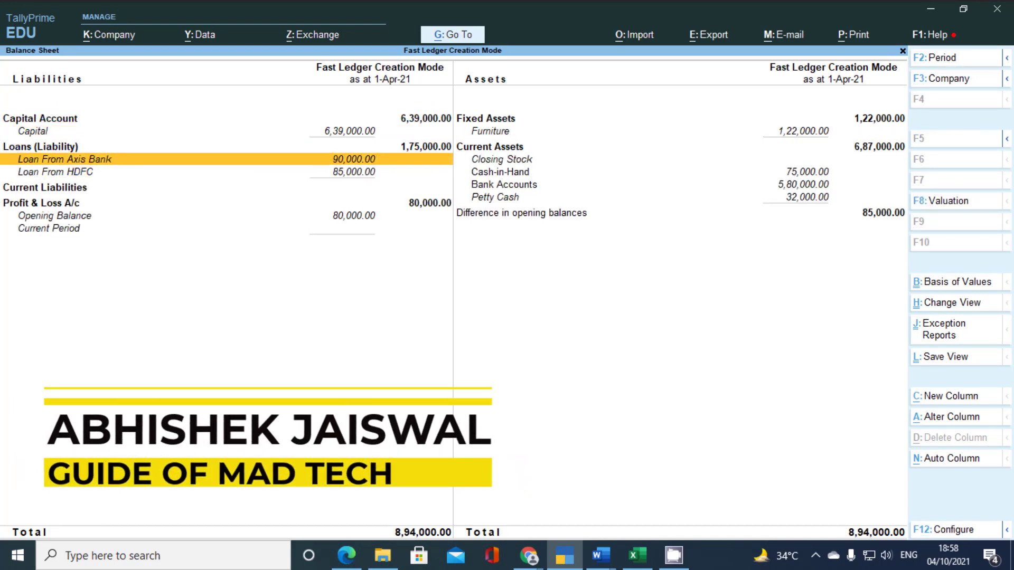